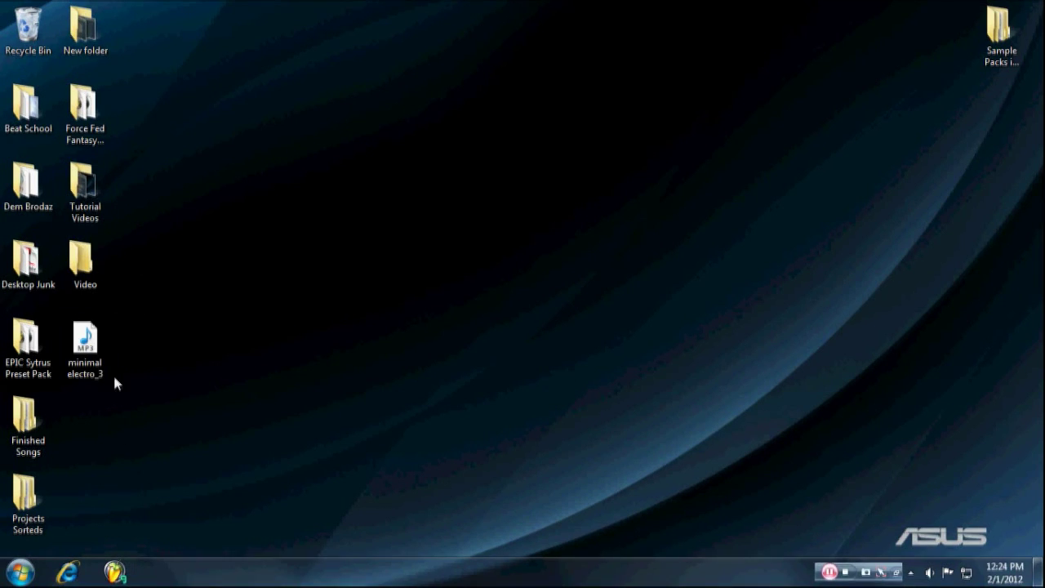
Play minimal electro_3, launch FL Studio 9, and pause the song in Media Player
double_click(85, 341)
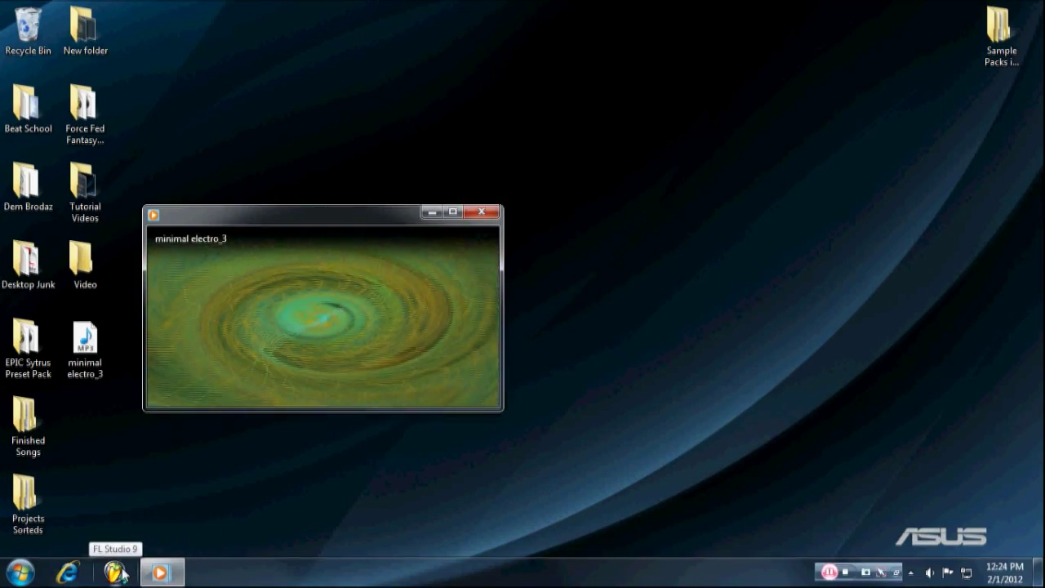
left_click(121, 572)
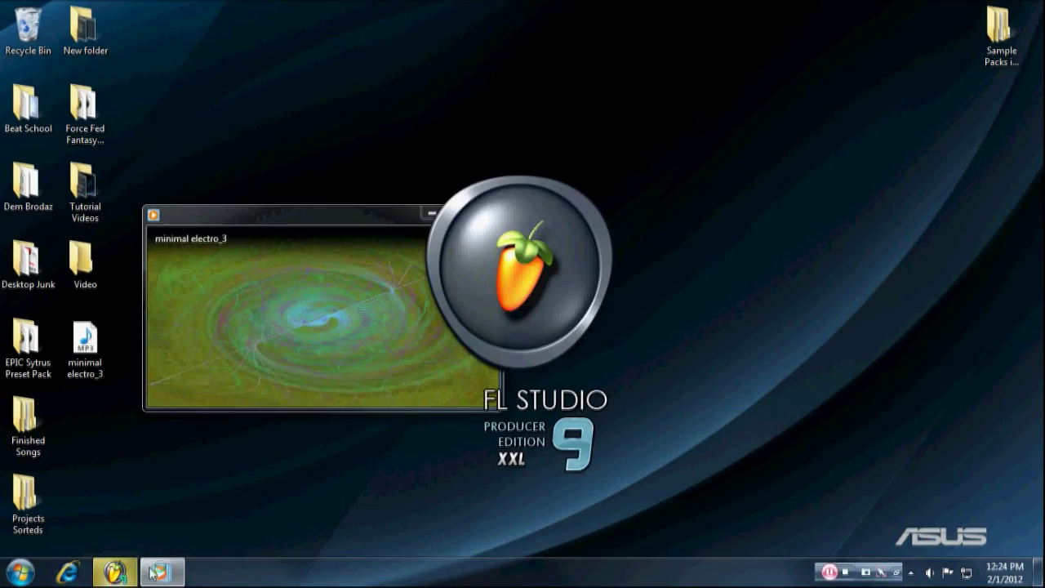
mouse_move(159, 572)
left_click(214, 543)
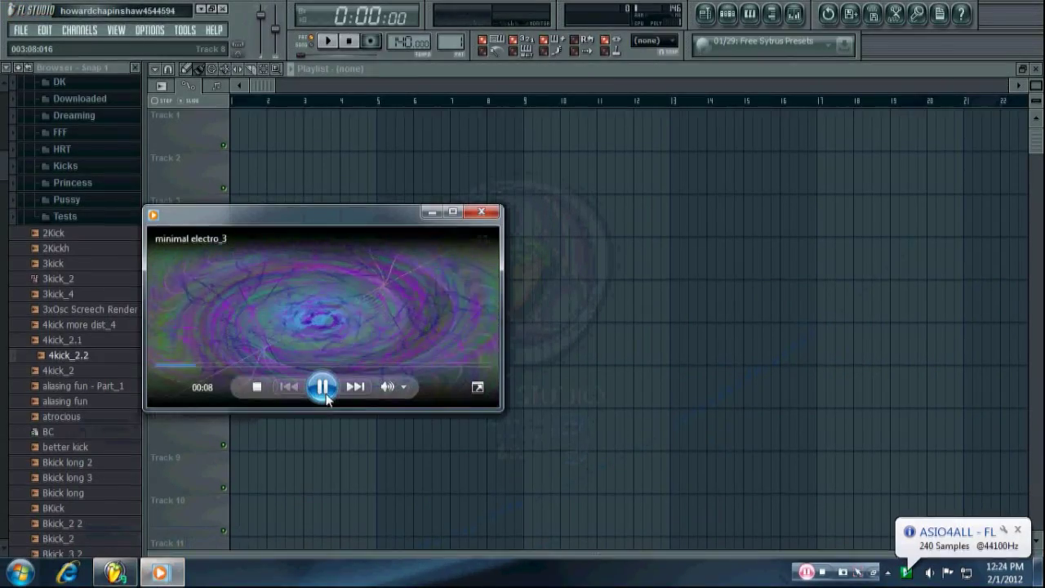
left_click(324, 392)
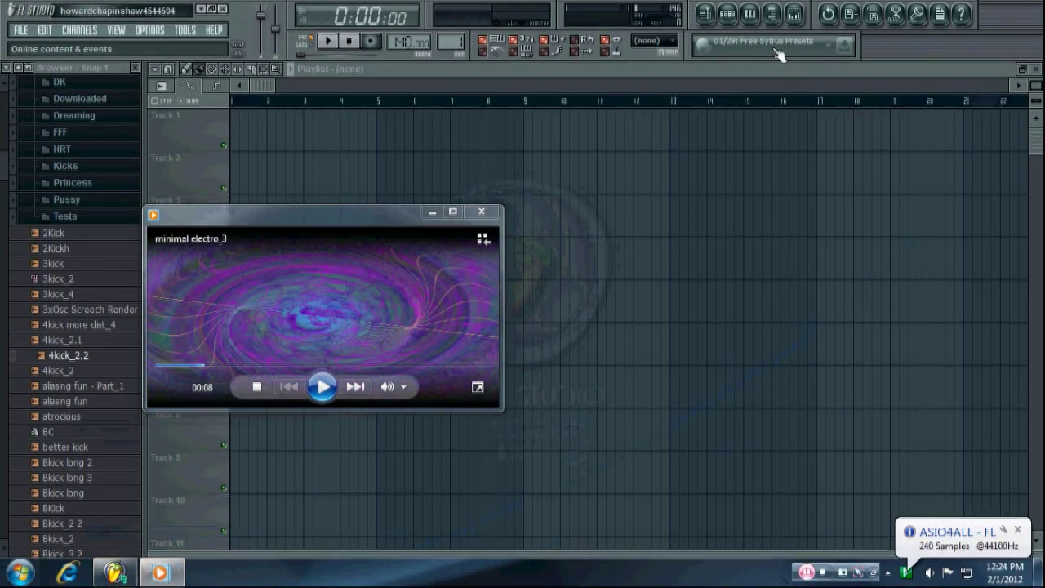
Confirm ASIO4ALL v2 as FL Studio's audio device in the Audio settings
left_click(341, 68)
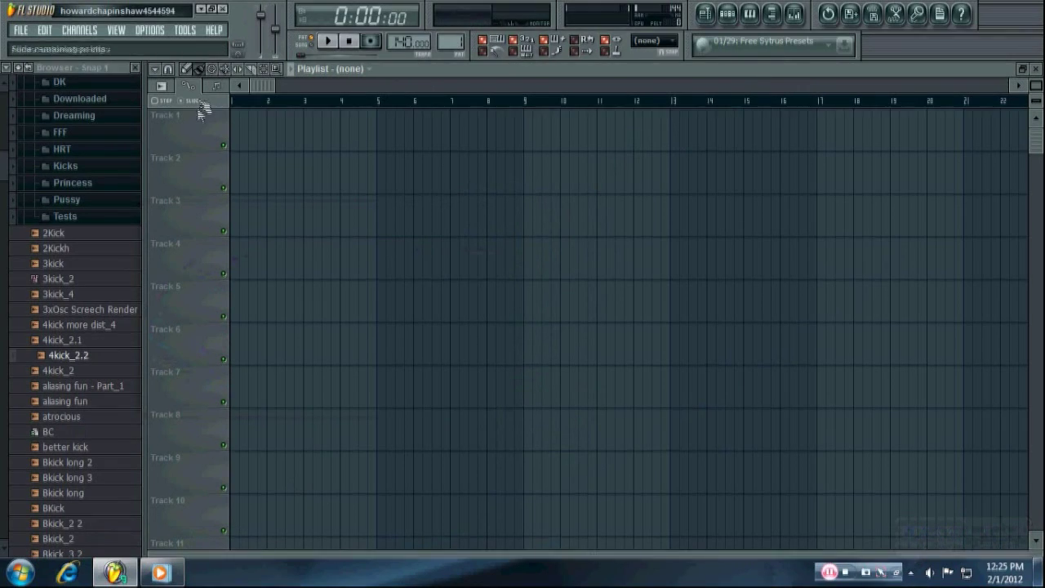
left_click(148, 30)
left_click(170, 72)
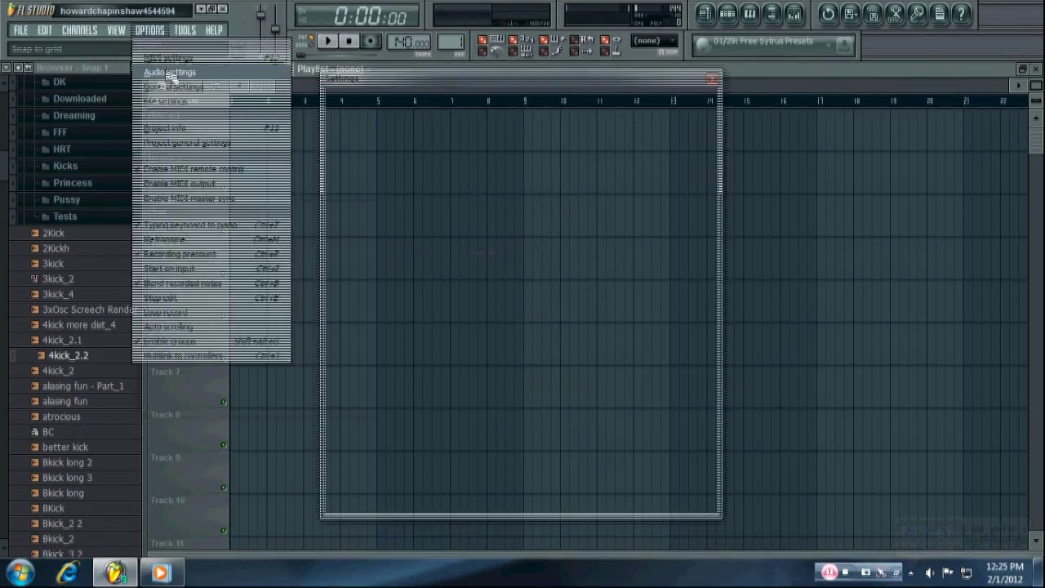
left_click(517, 118)
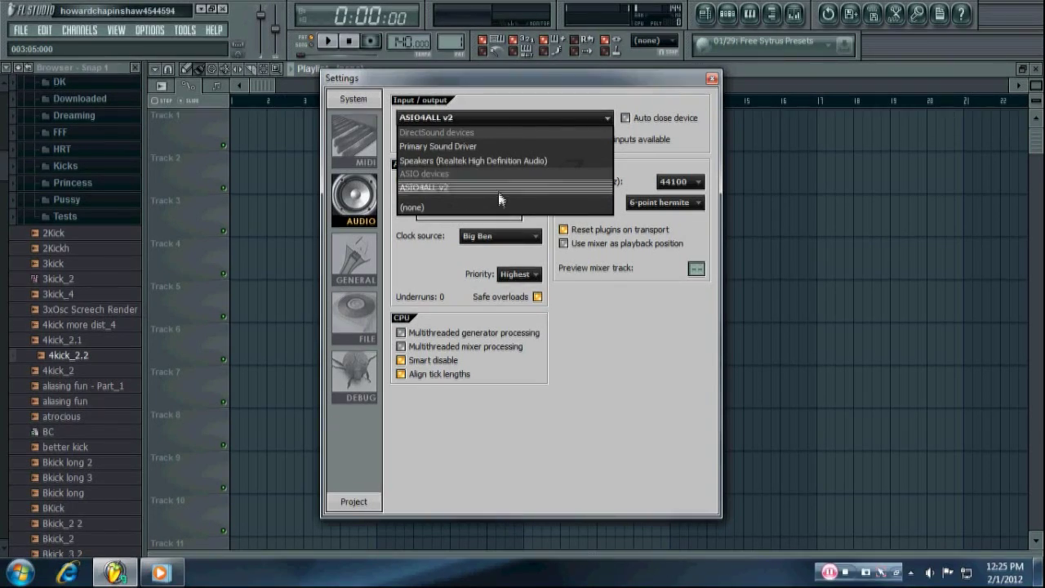
left_click(711, 101)
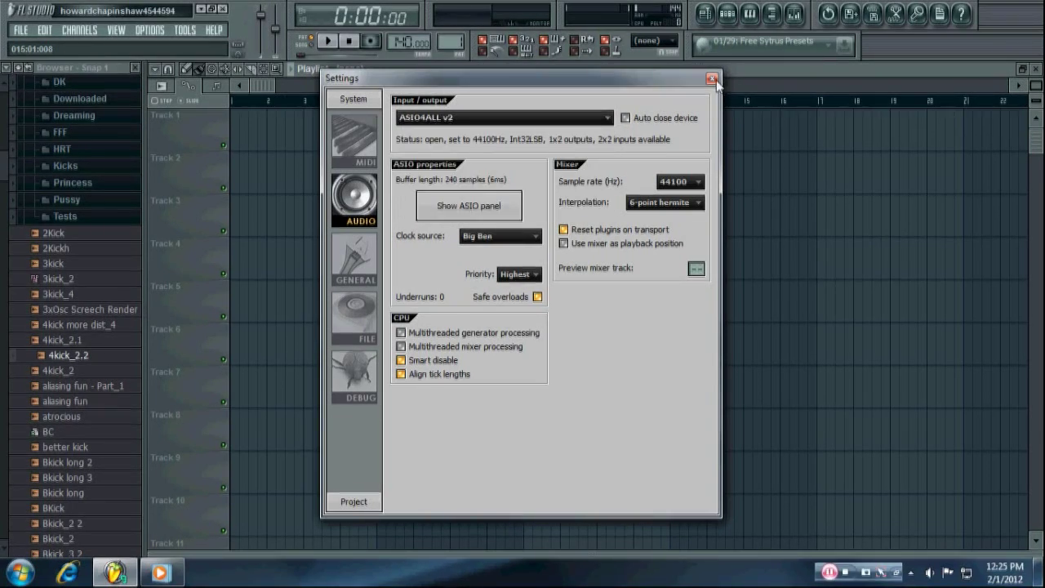
left_click(712, 78)
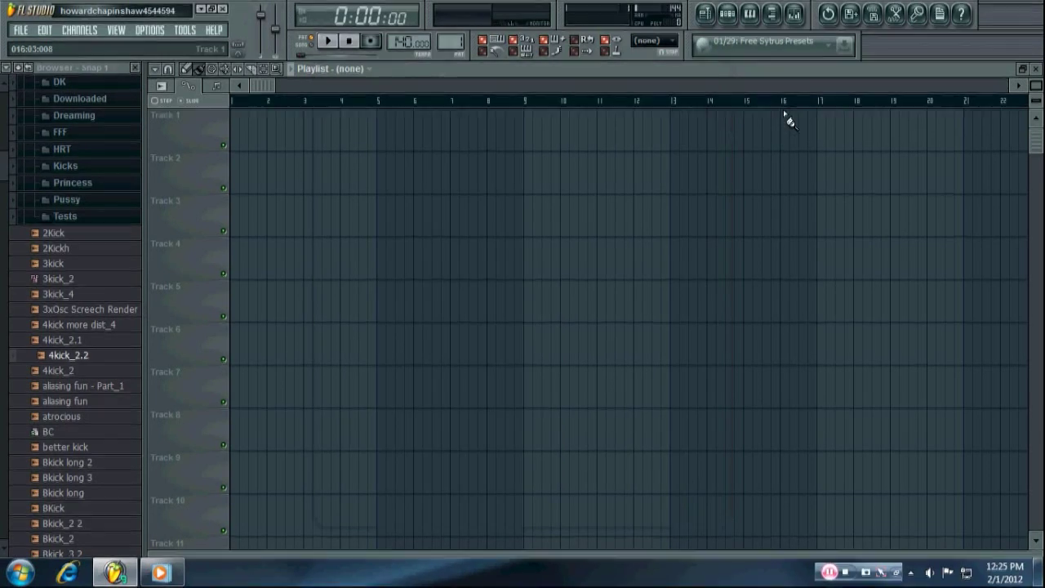
Route HD Audio Stereo input 1–2 into mixer Insert 2
left_click(794, 14)
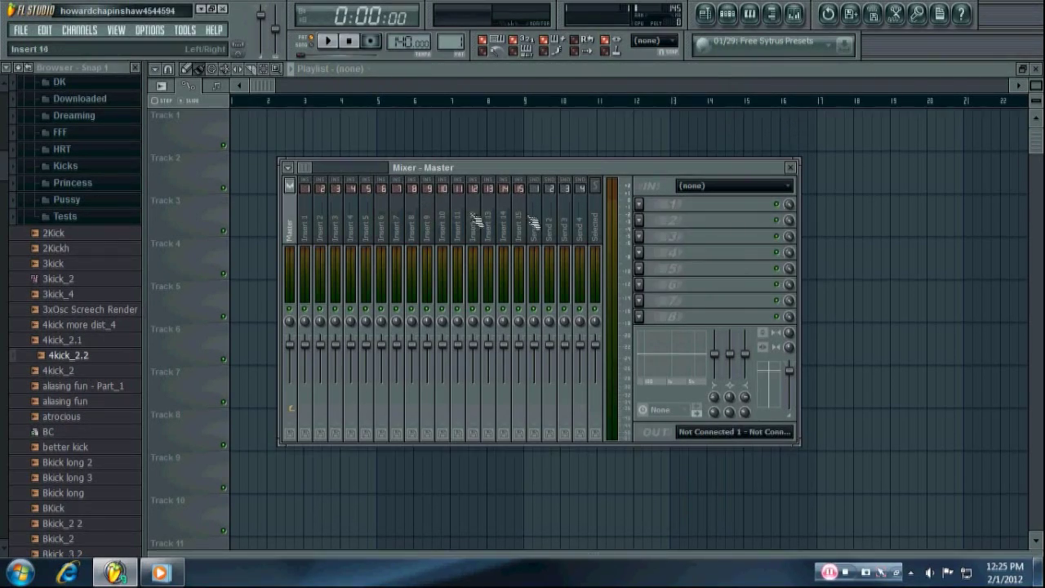
left_click(323, 225)
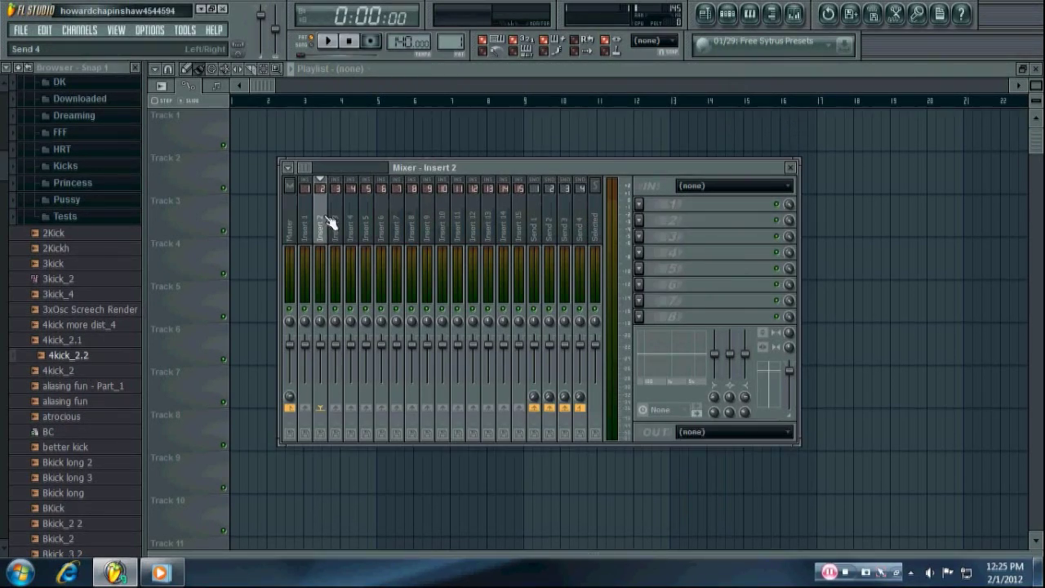
left_click(740, 186)
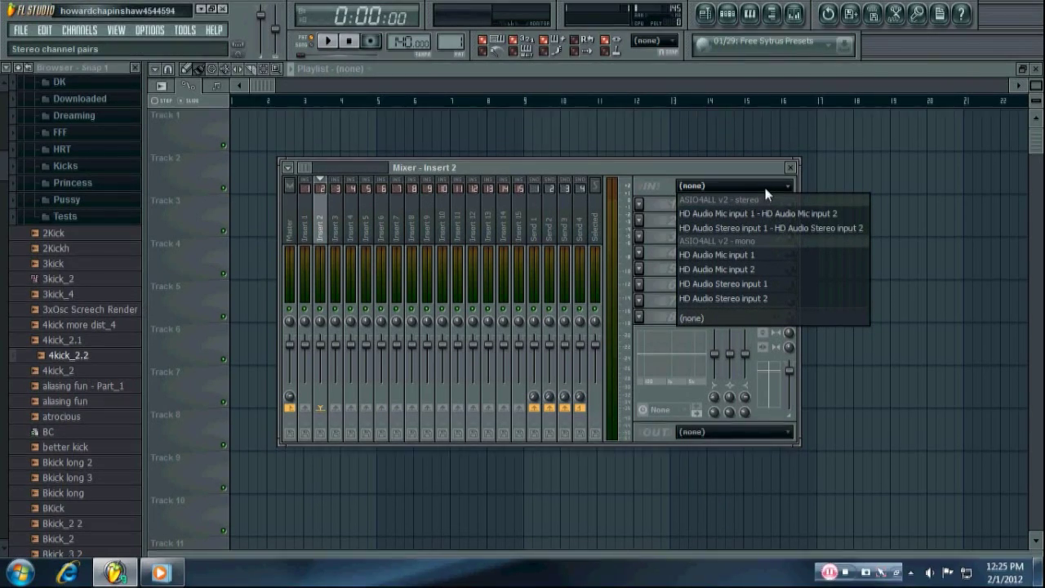
left_click(791, 229)
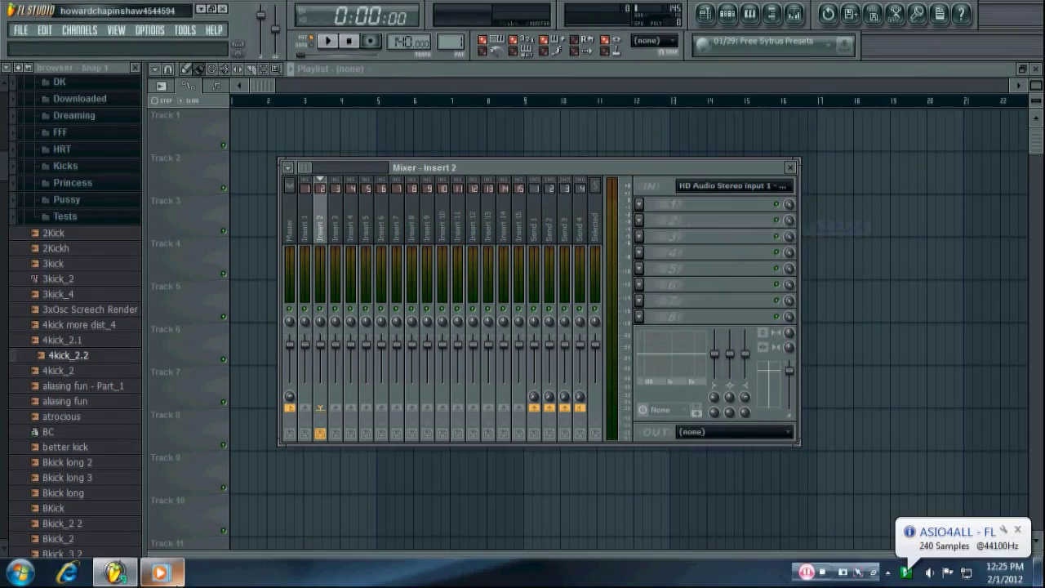
Resume minimal electro_3 playback and move the media player down to the left
left_click(160, 573)
left_click(323, 387)
left_click_drag(366, 213, 242, 280)
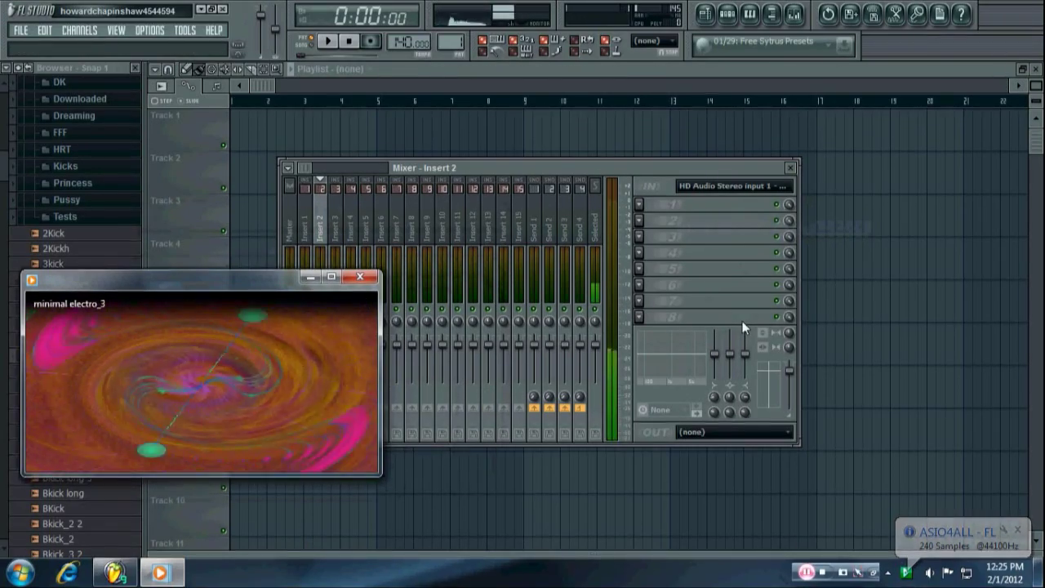
mouse_move(196, 419)
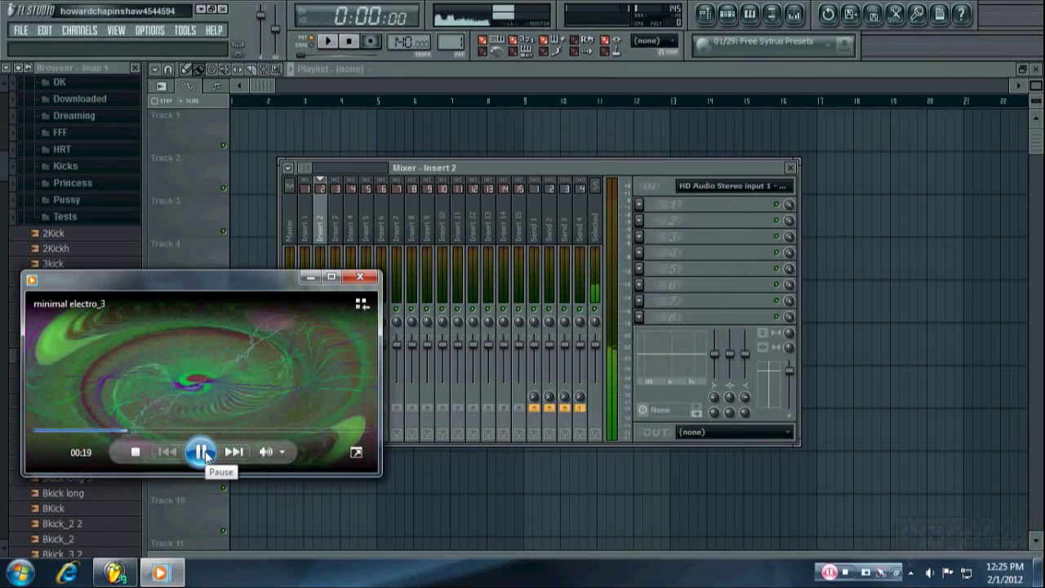
Load Edison into Insert 2's second effect slot, clear its max recording time, and arm recording
left_click(641, 220)
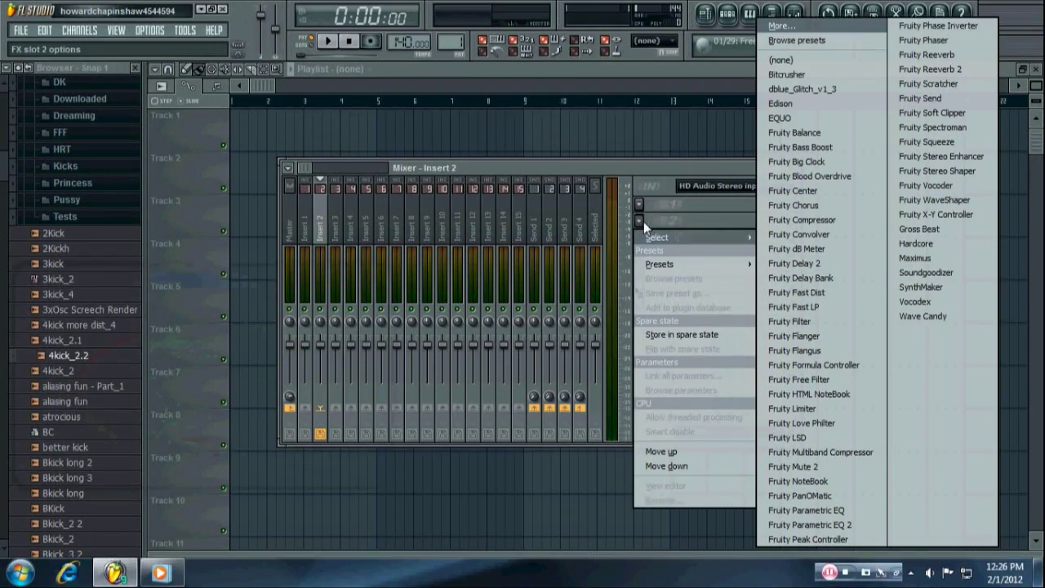
left_click(808, 103)
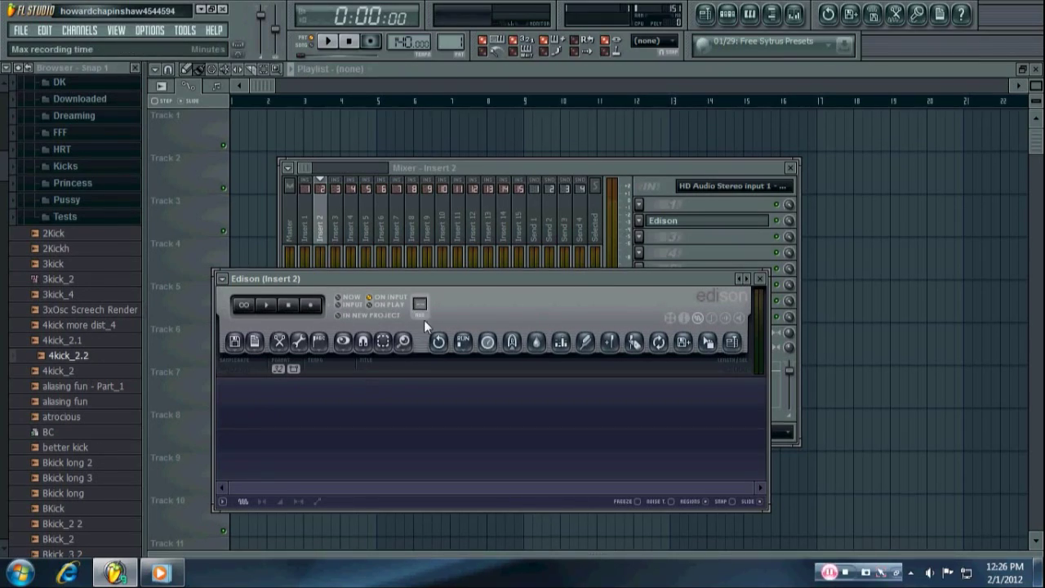
left_click_drag(423, 319, 415, 337)
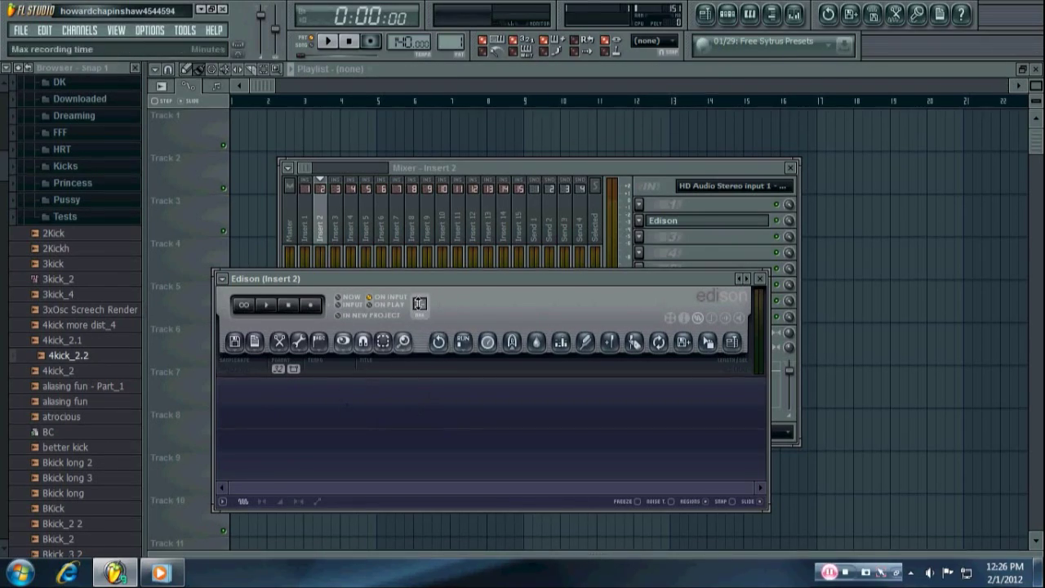
left_click(310, 305)
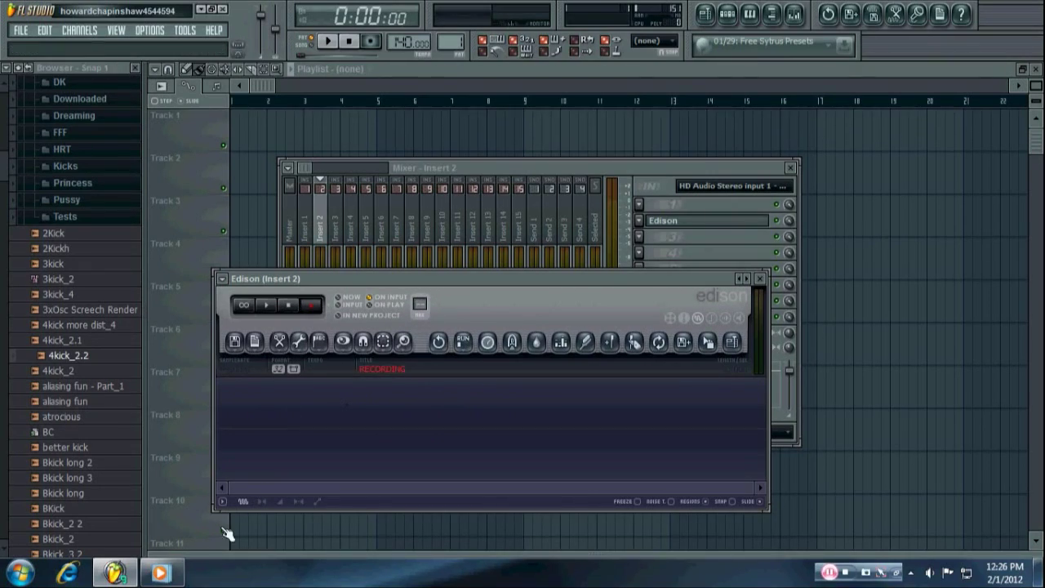
Resume minimal electro_3 playback for Edison to record, and move Edison up and right
left_click(160, 571)
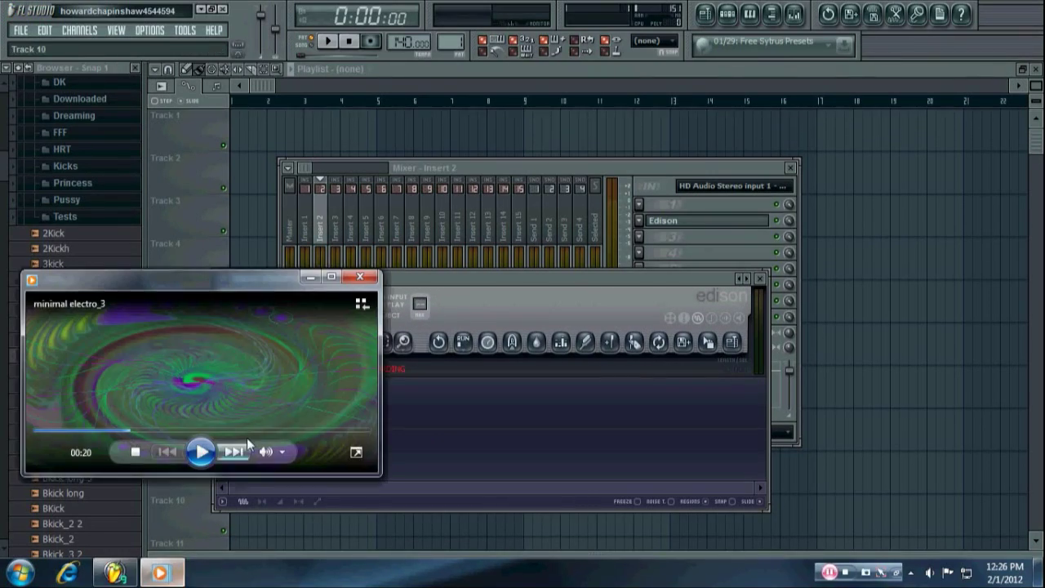
left_click(201, 453)
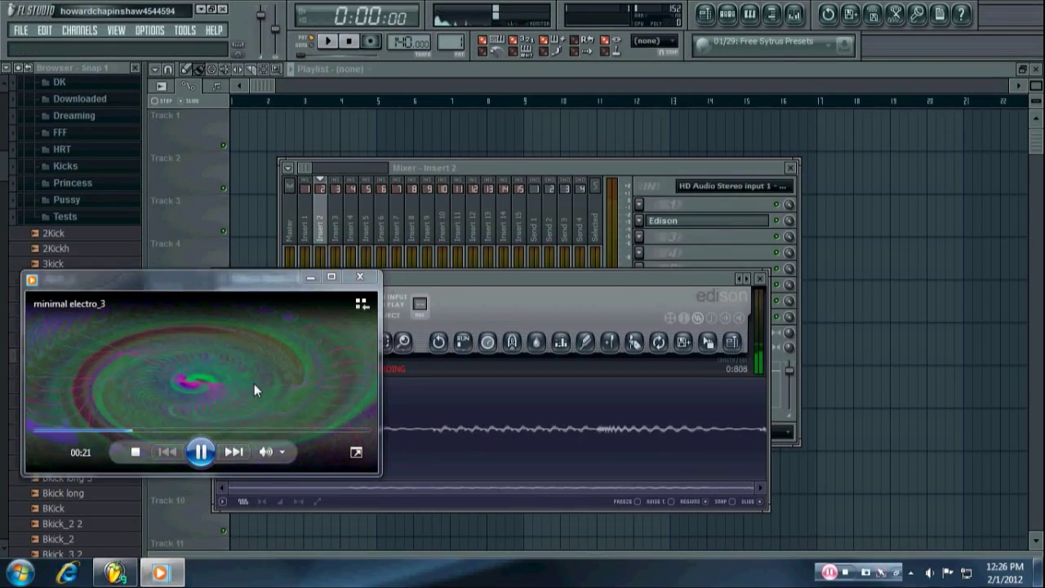
left_click_drag(506, 280, 625, 239)
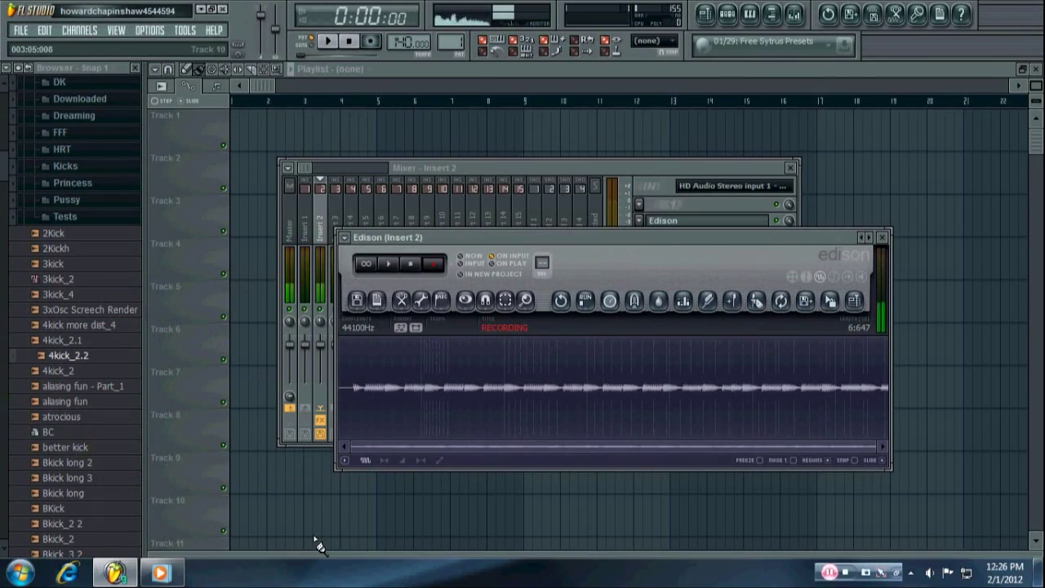
Move and shrink the media player off Edison, then close it after about 30 seconds
left_click(160, 572)
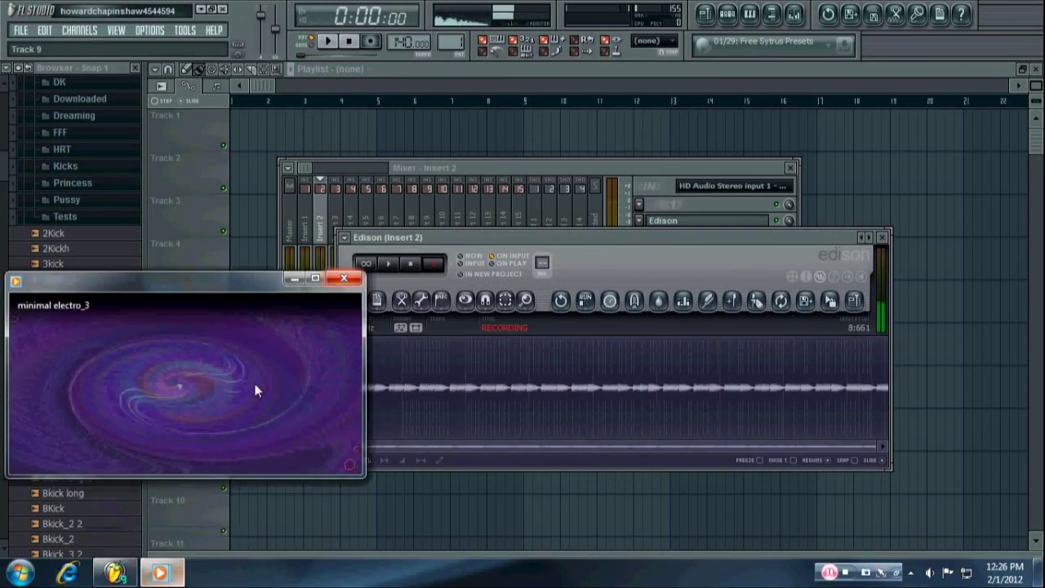
left_click_drag(218, 285, 245, 214)
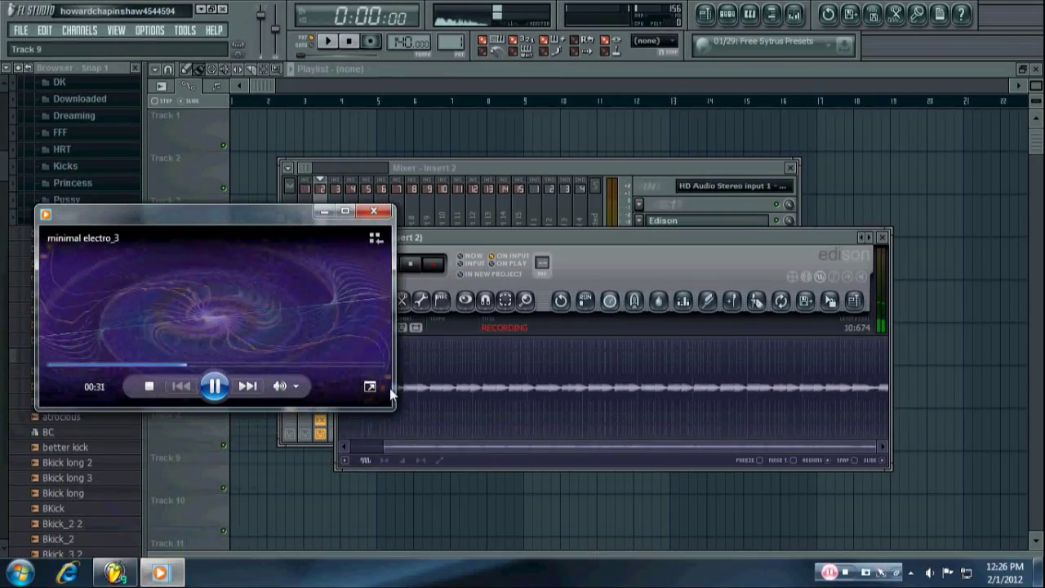
left_click_drag(390, 388, 306, 459)
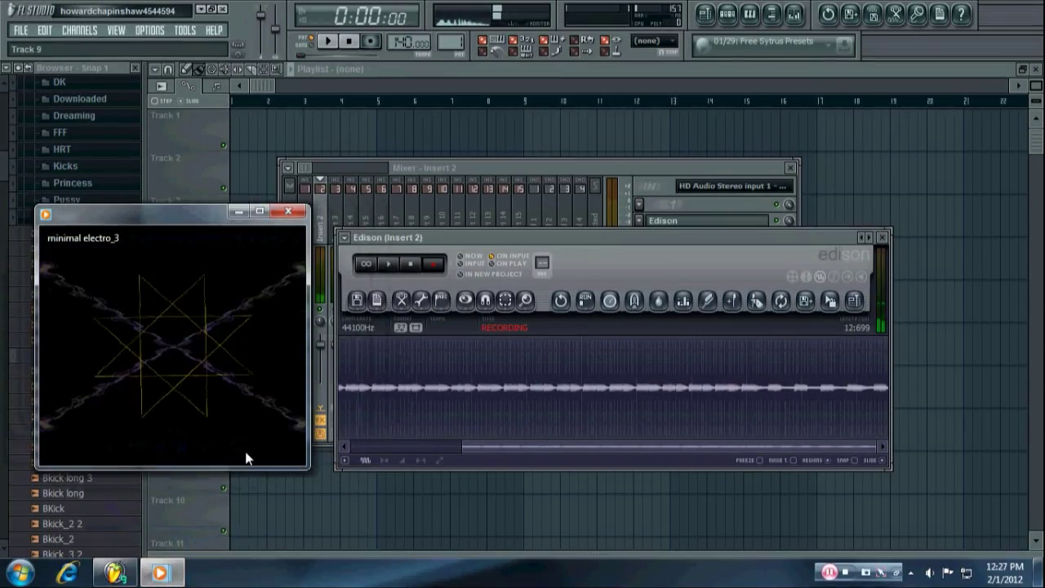
mouse_move(251, 447)
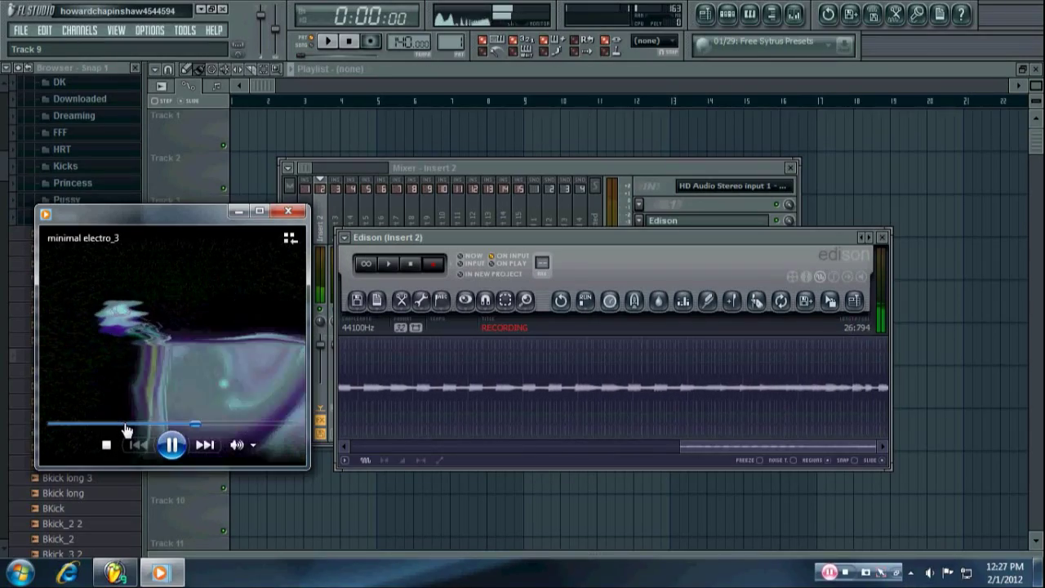
left_click(289, 213)
Stop Edison and drag the 30.778-second recording onto Playlist Track 1 as Dragged sample_163
left_click(413, 265)
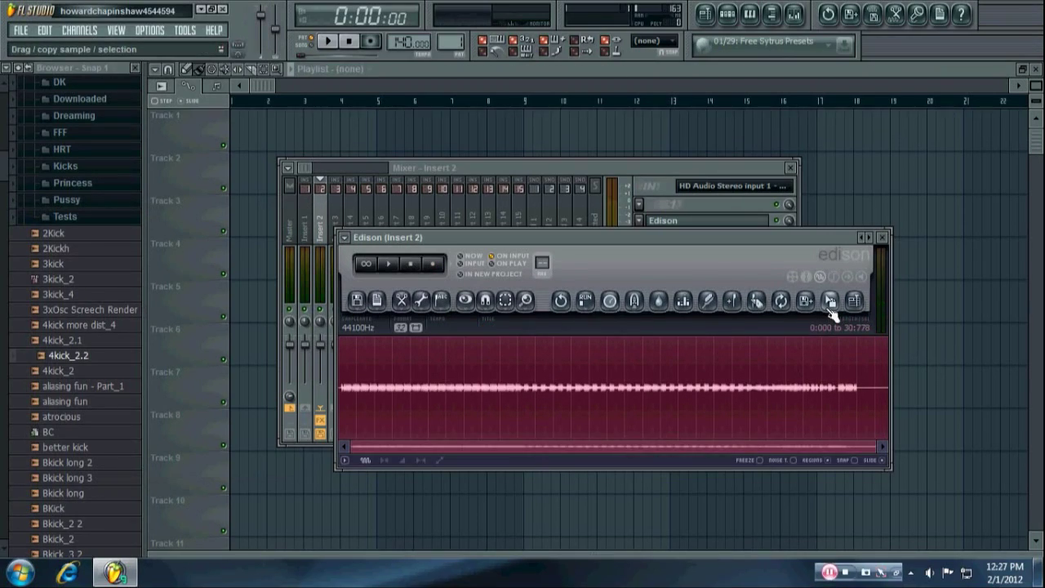
left_click_drag(831, 311, 259, 140)
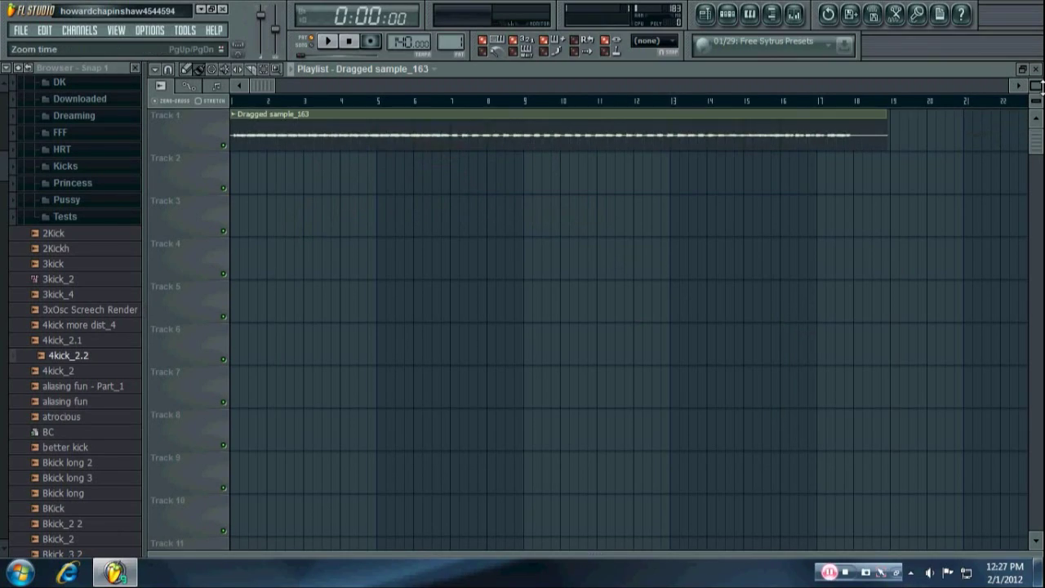
scroll(1035, 85, "down", 2)
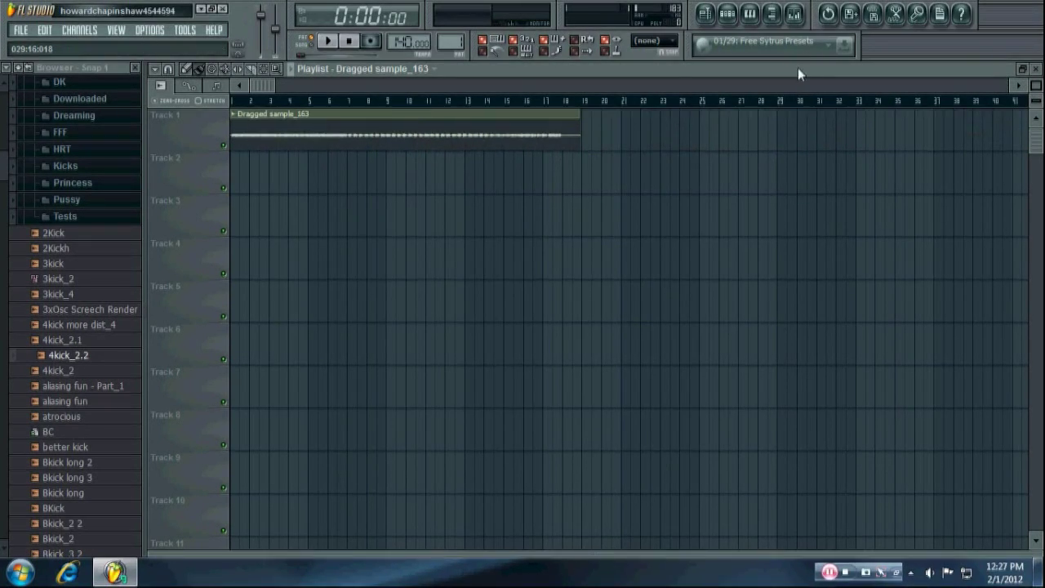
left_click(796, 17)
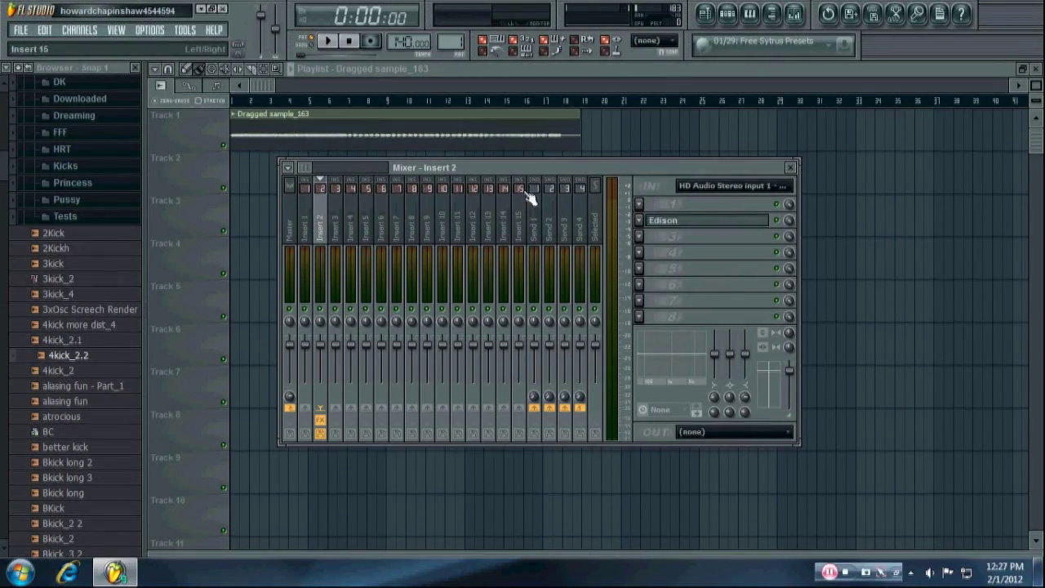
Check the input lists on mixer Inserts 11, 9 and 8, leaving them at none, then quit FL Studio
left_click(460, 224)
left_click(713, 186)
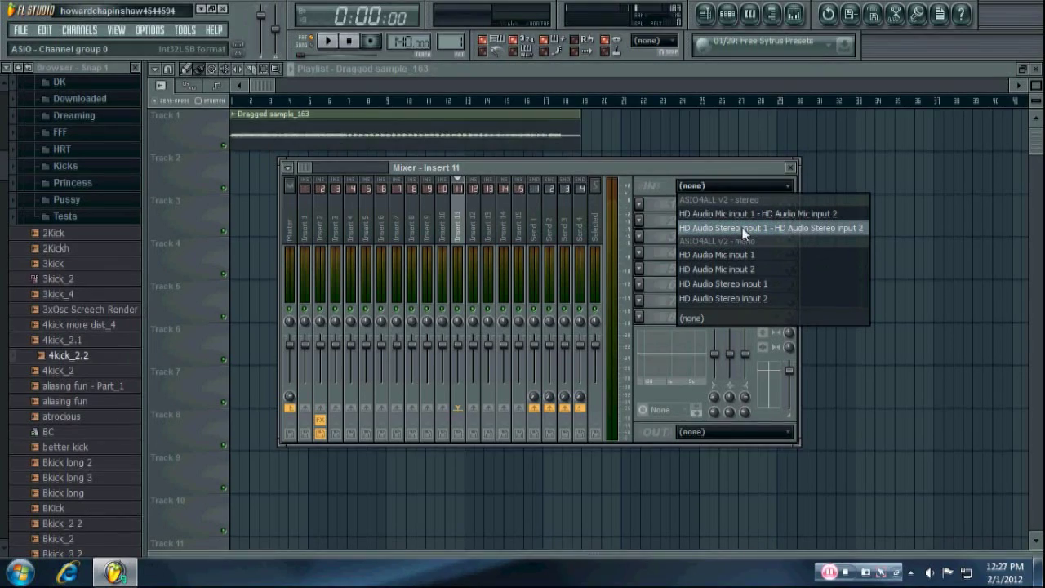
left_click(428, 225)
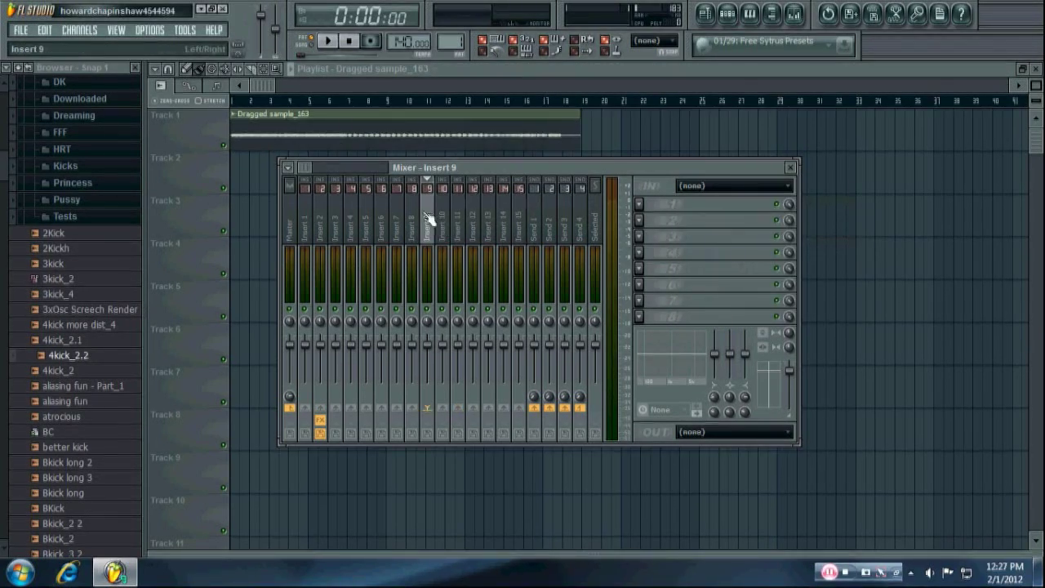
left_click(724, 187)
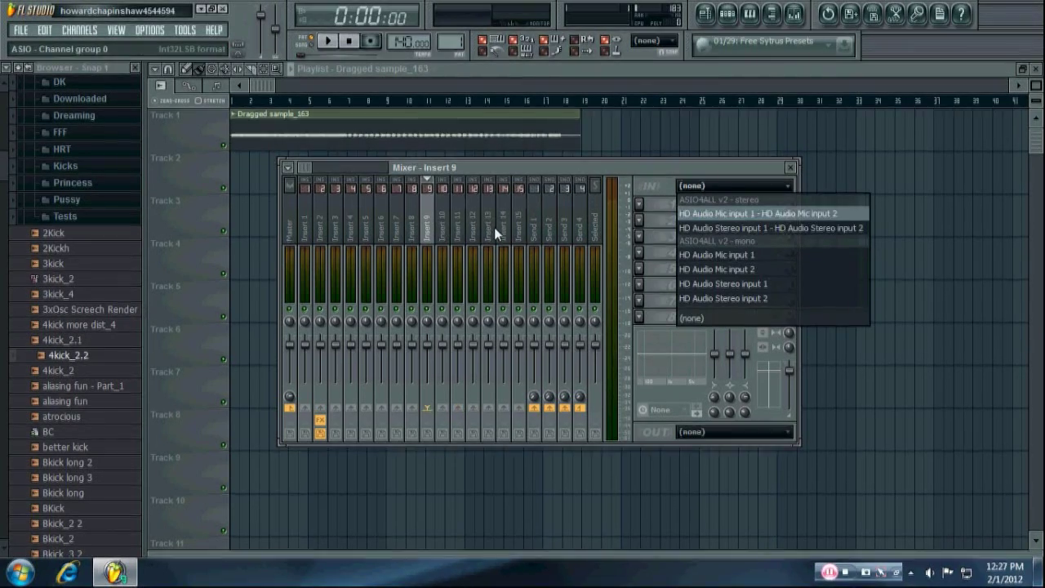
left_click(414, 222)
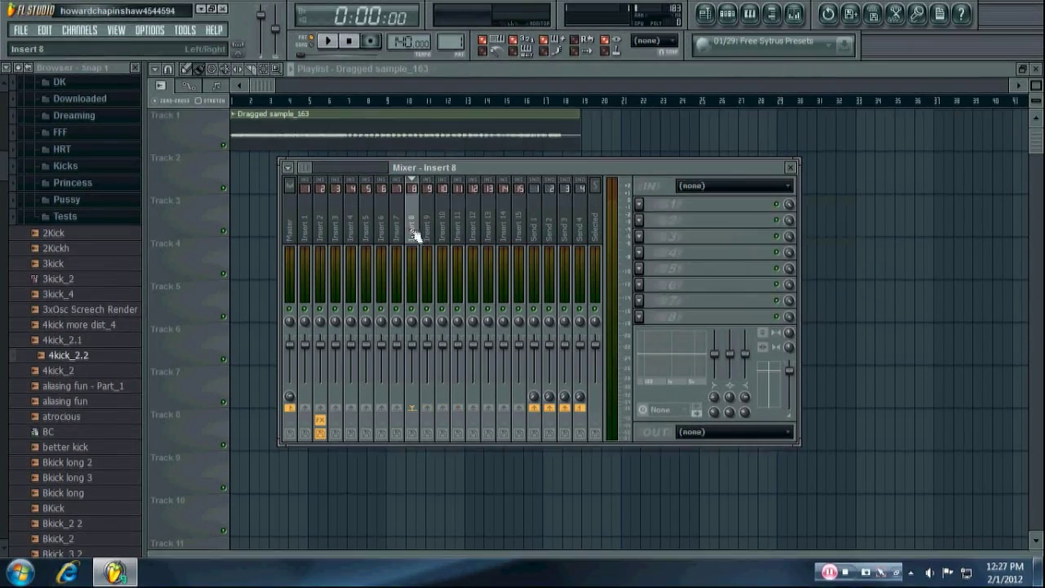
left_click(228, 11)
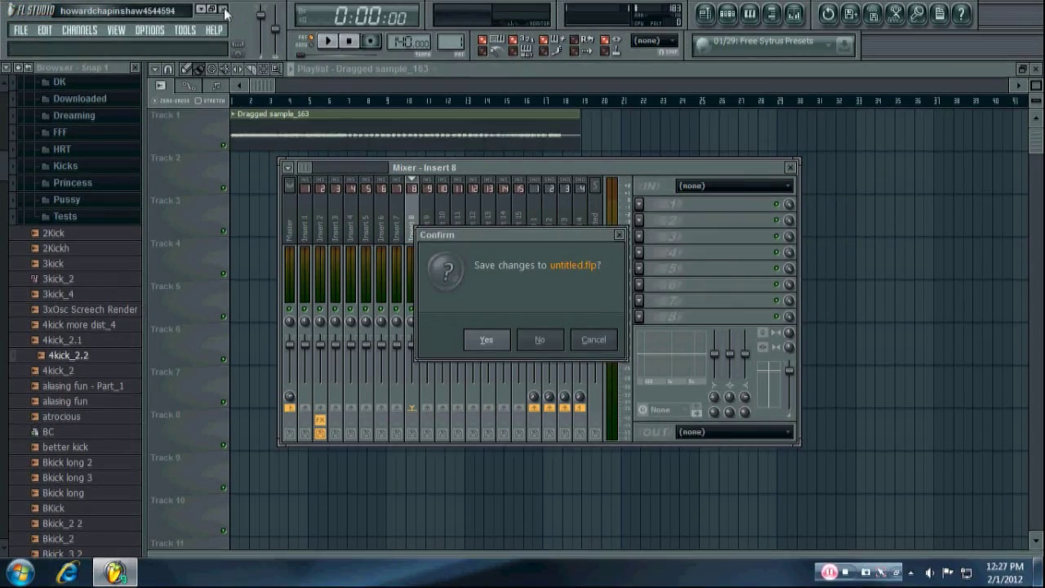
Close FL Studio without saving, open Windows Recording devices, and center the Sound dialog
left_click(549, 343)
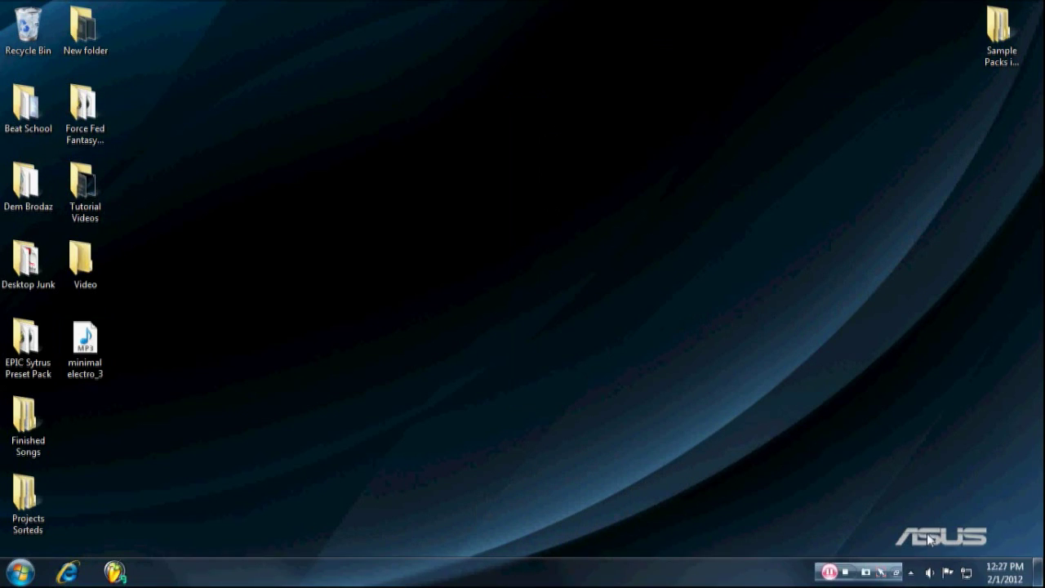
right_click(928, 573)
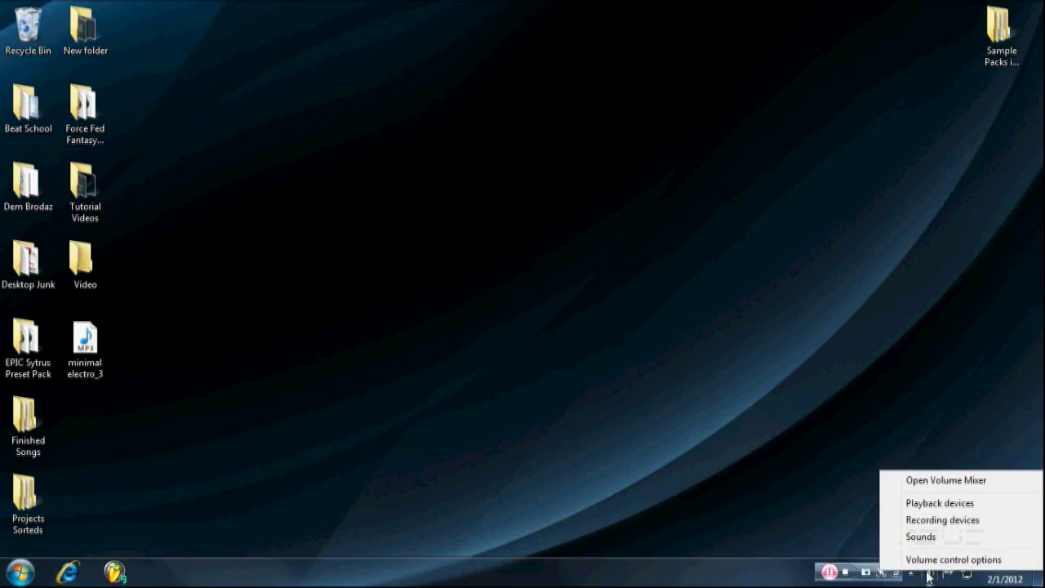
left_click(920, 521)
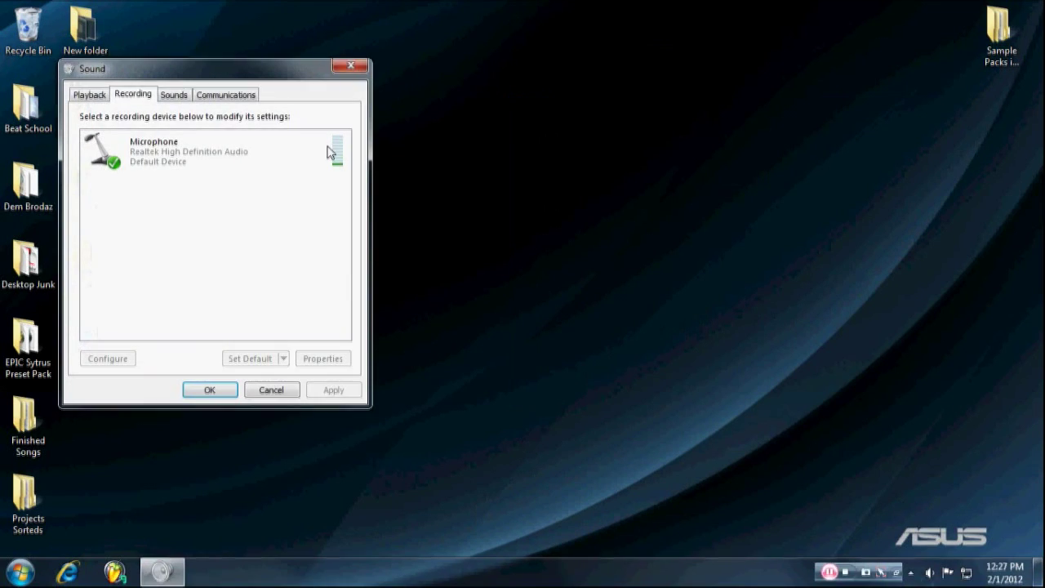
left_click_drag(249, 76, 408, 104)
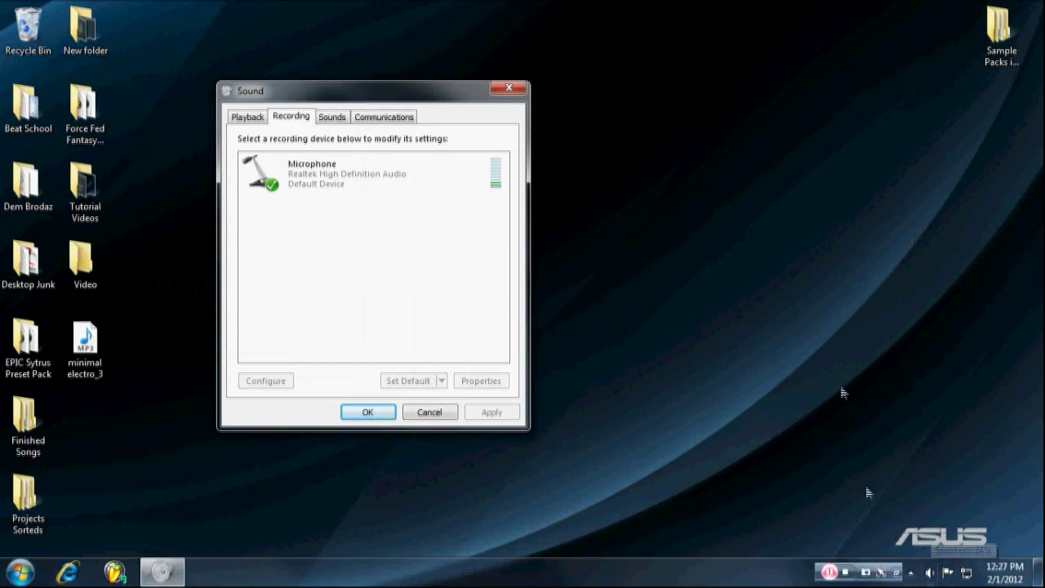
left_click_drag(389, 97, 485, 97)
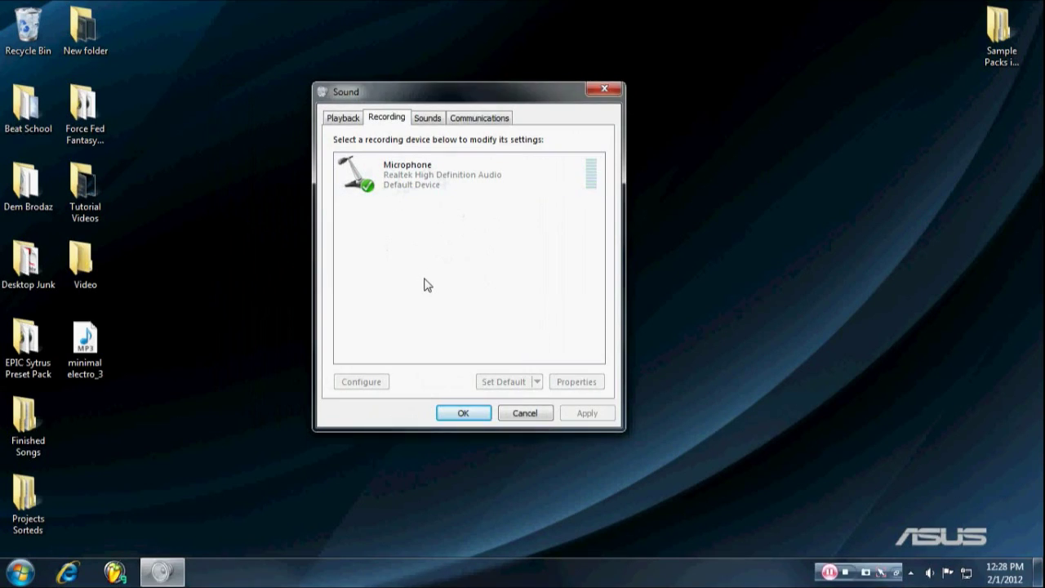
Show disabled recording devices and enable Stereo Mix
right_click(391, 245)
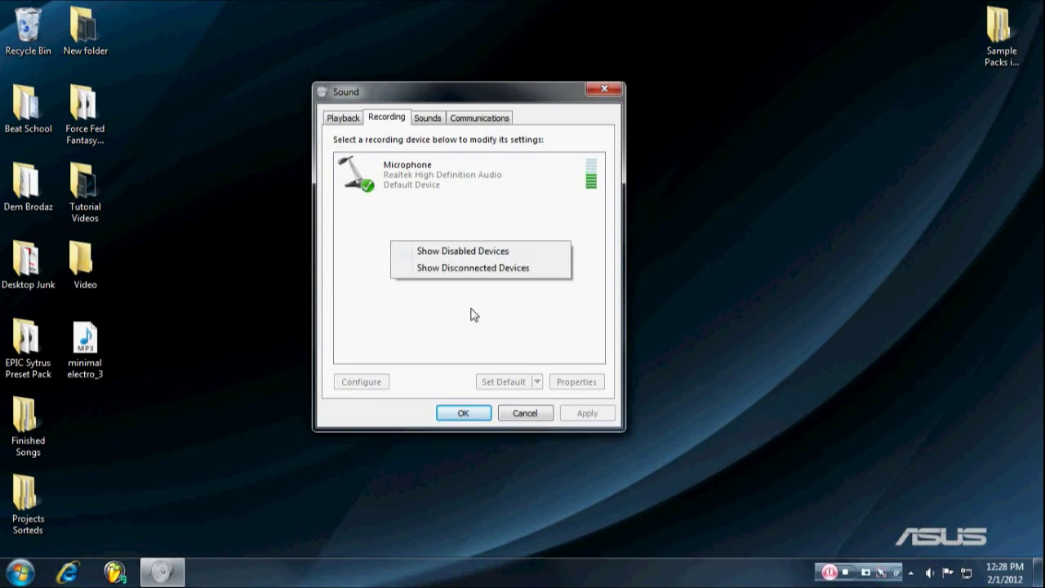
left_click(453, 253)
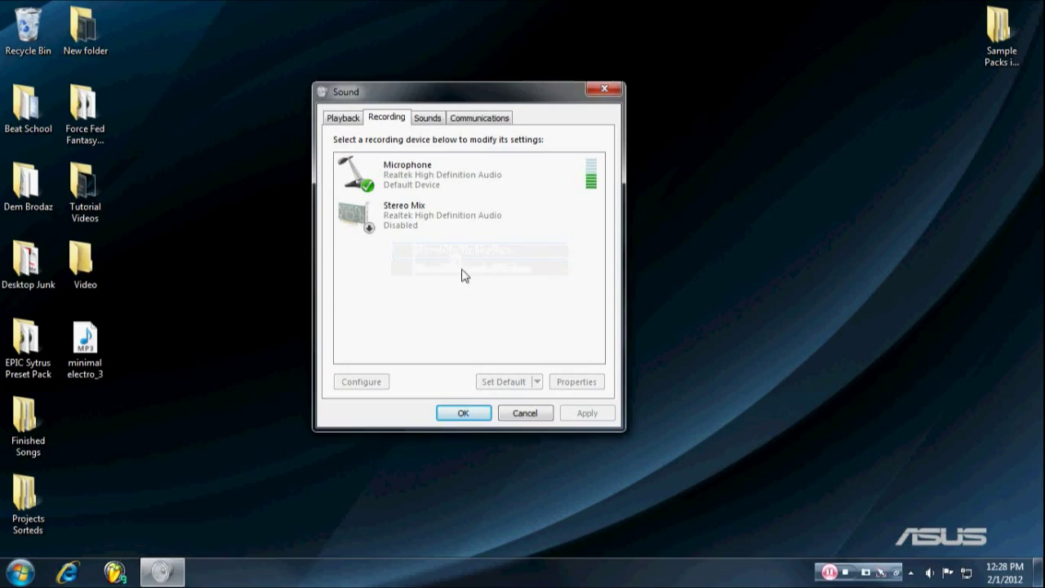
right_click(396, 221)
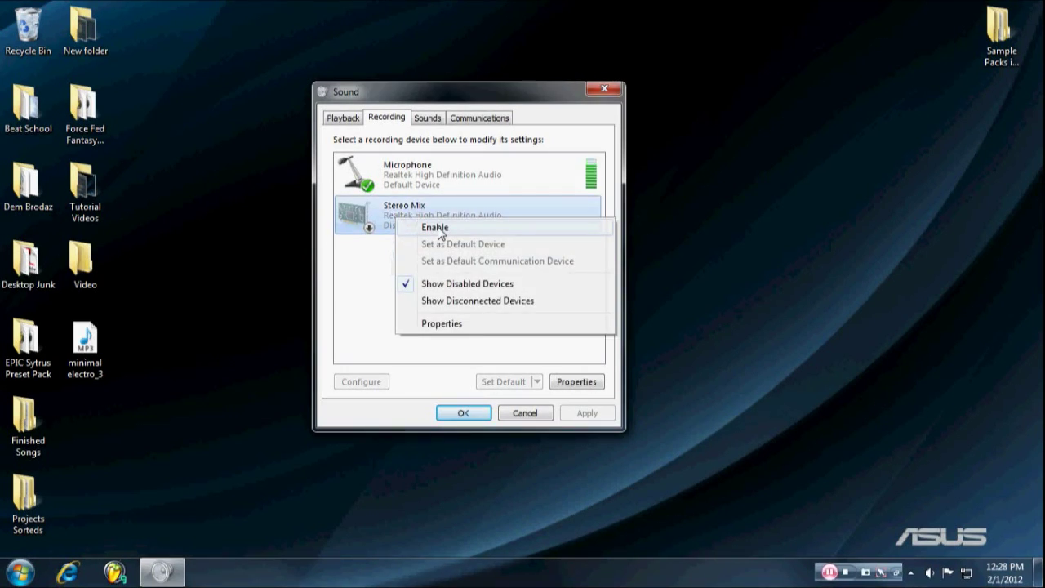
left_click(435, 228)
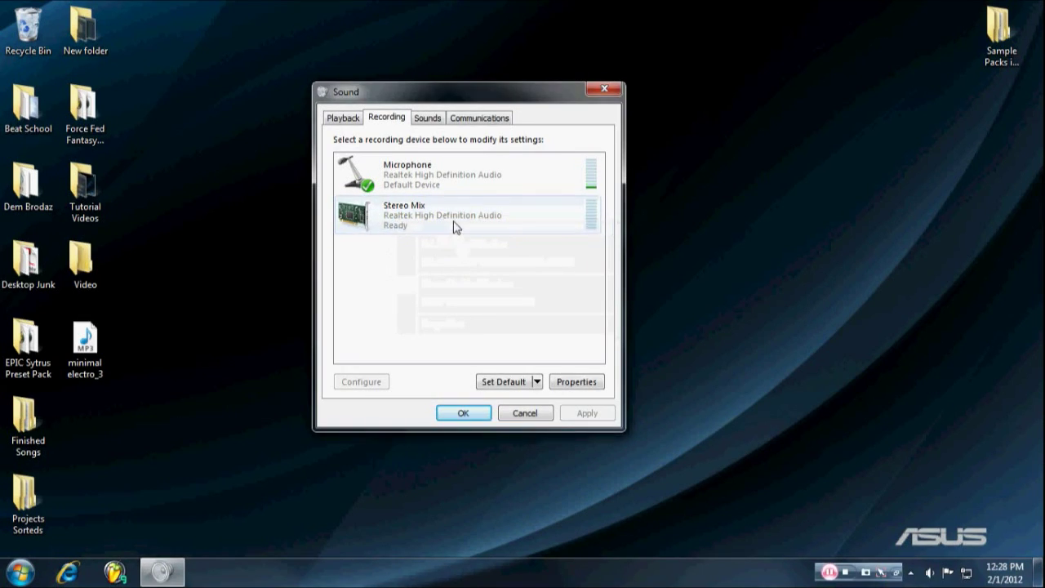
Set Stereo Mix as the default recording device and move the Sound dialog right
right_click(454, 222)
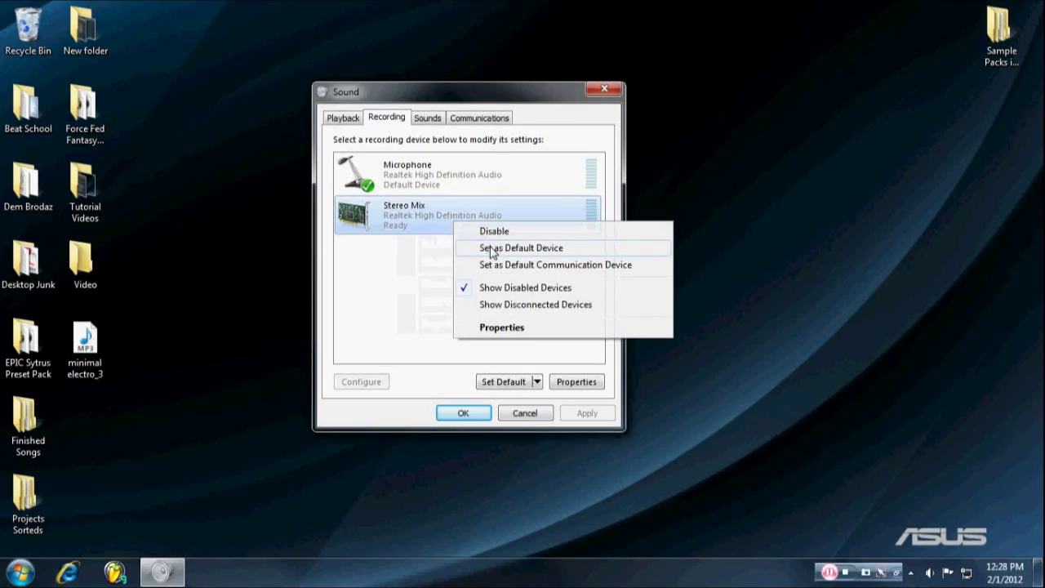
left_click(492, 250)
left_click_drag(520, 101, 643, 106)
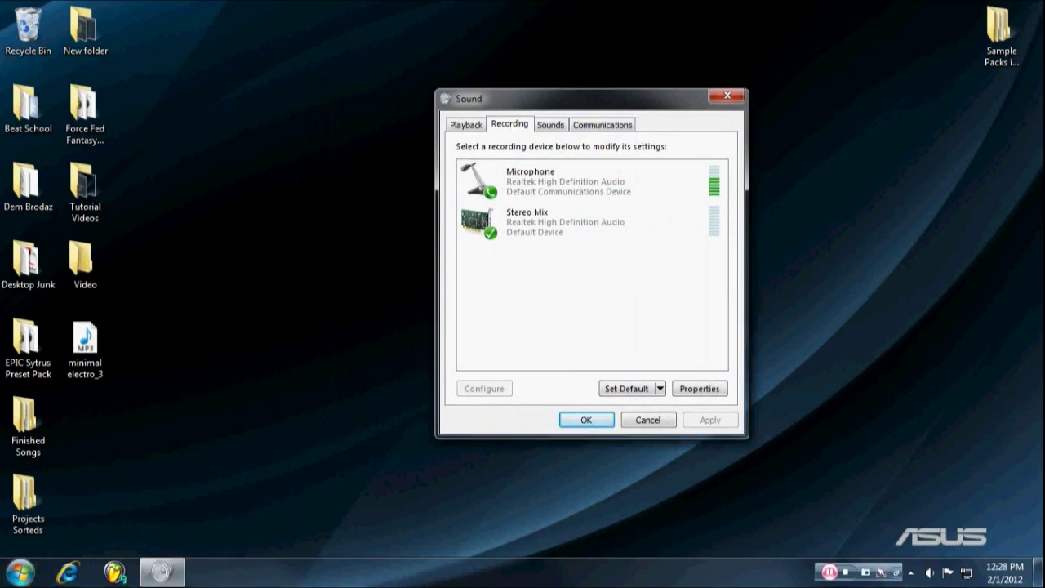
left_click(11, 574)
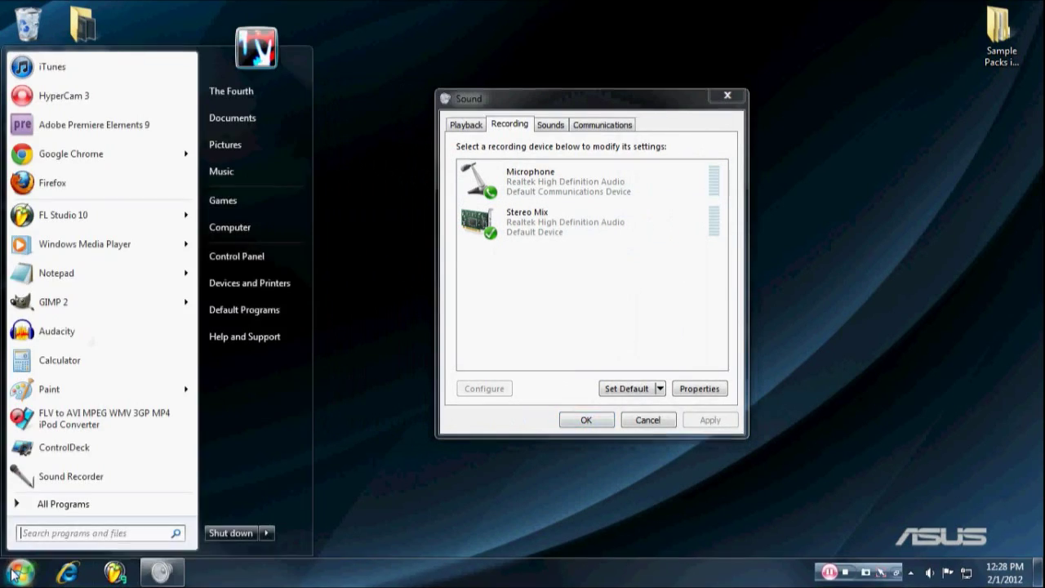
Launch Audacity, play minimal electro_3 from the desktop, and record it with the R key
left_click(75, 335)
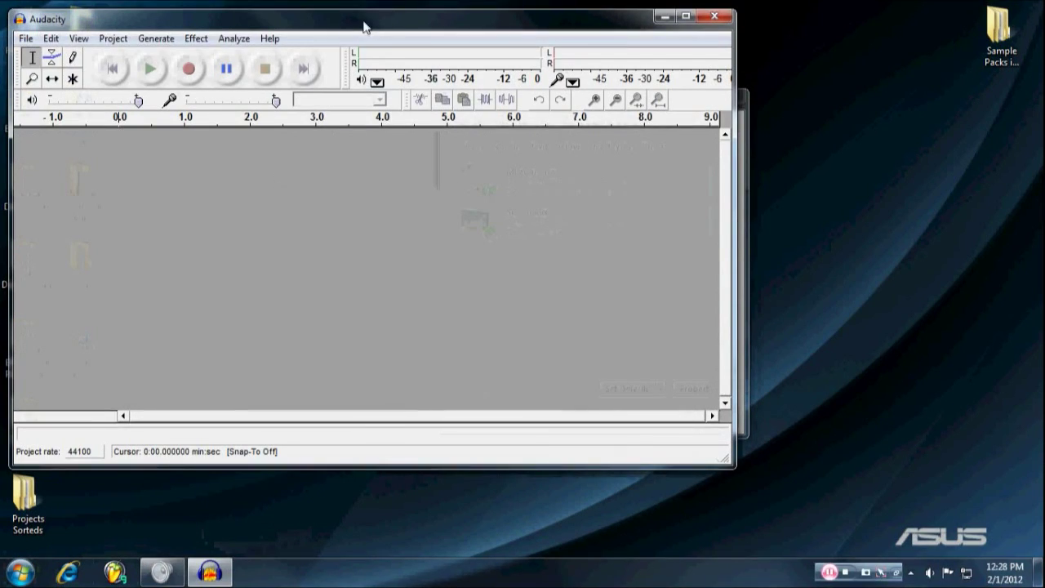
left_click_drag(364, 27, 522, 39)
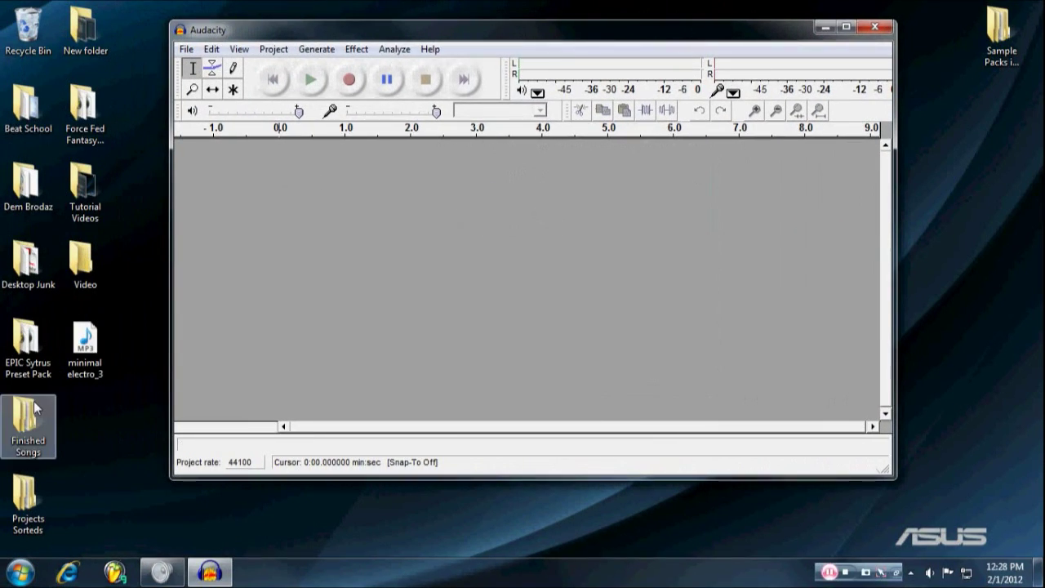
left_click(88, 347)
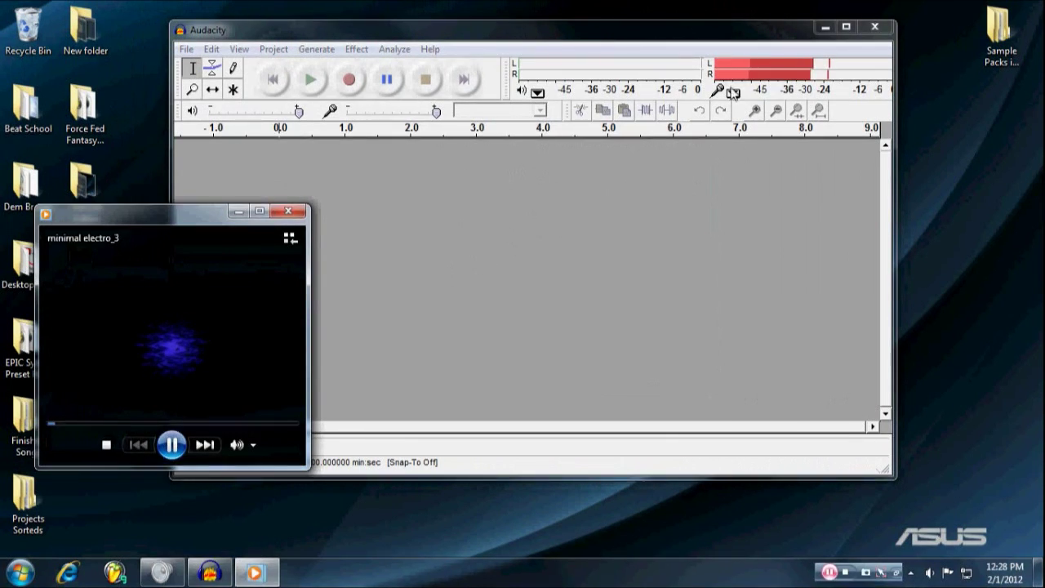
left_click(704, 210)
key("r")
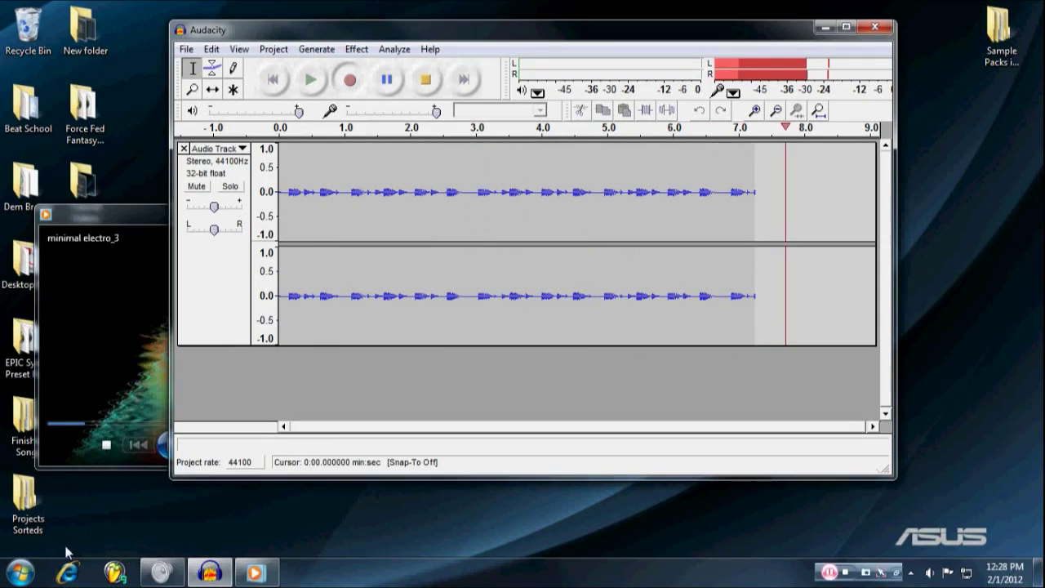
Open the Documents library and navigate to the WEEKEND67 folder in Videos
left_click(20, 571)
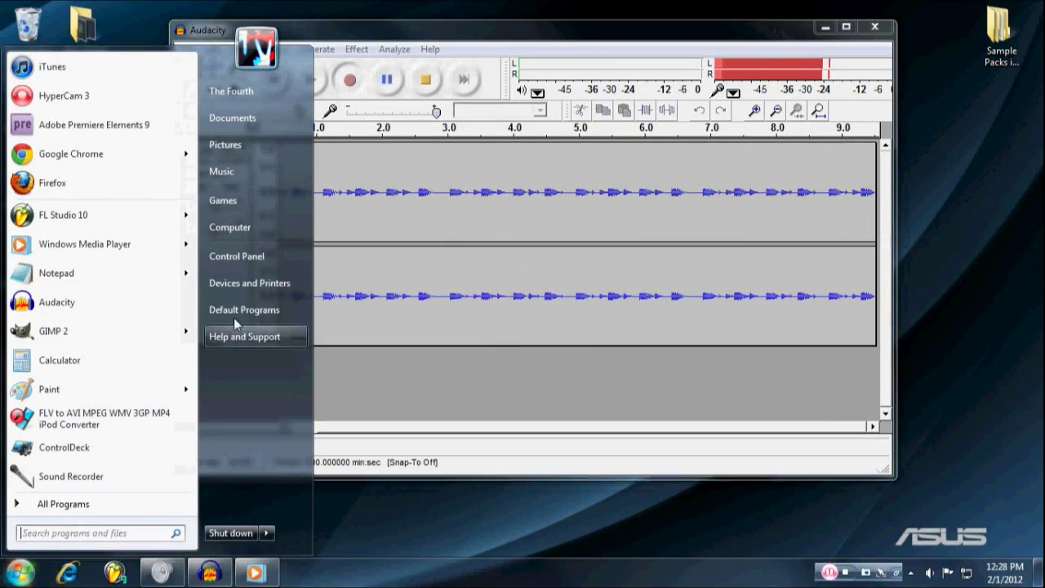
left_click(232, 118)
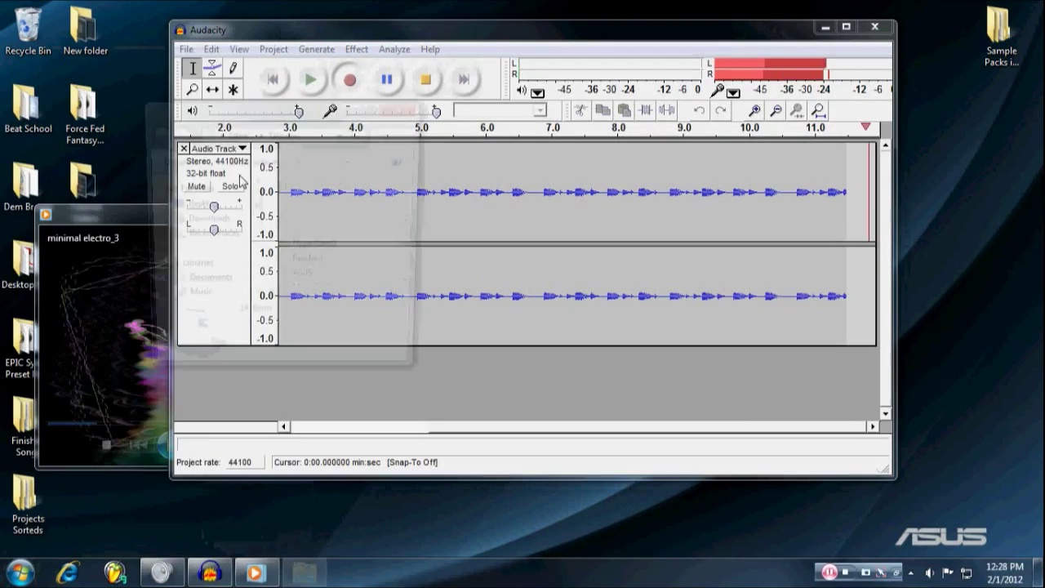
scroll(196, 302, "down", 1)
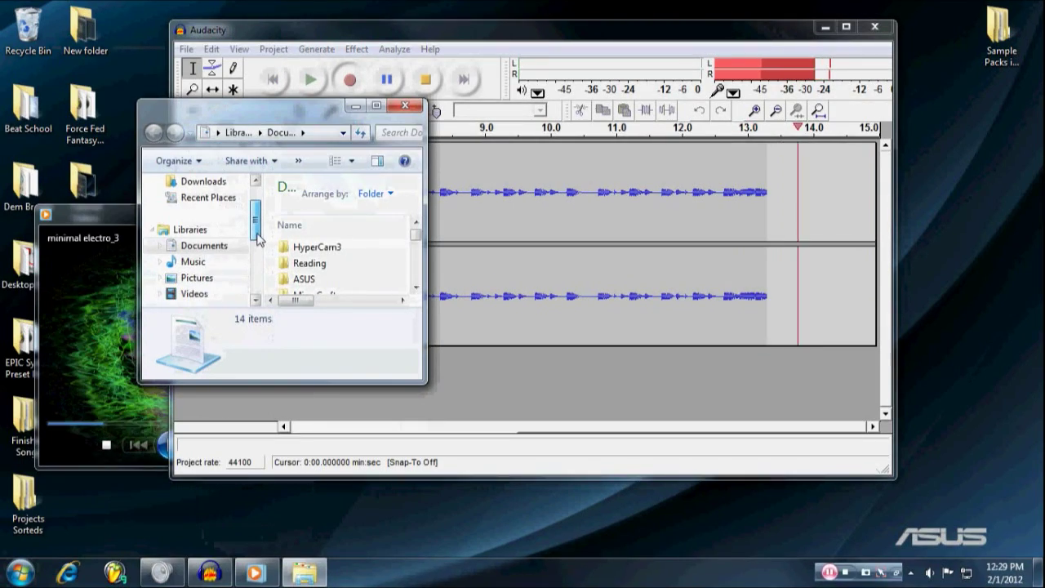
left_click(204, 286)
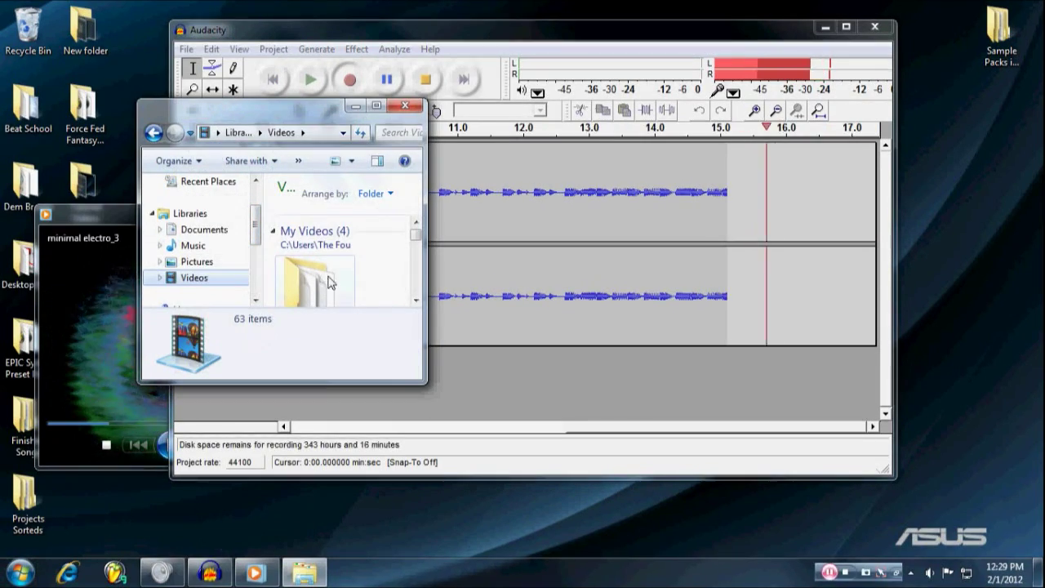
left_click(306, 266)
scroll(387, 275, "down", 1)
scroll(281, 272, "down", 1)
scroll(294, 261, "up", 1)
double_click(309, 259)
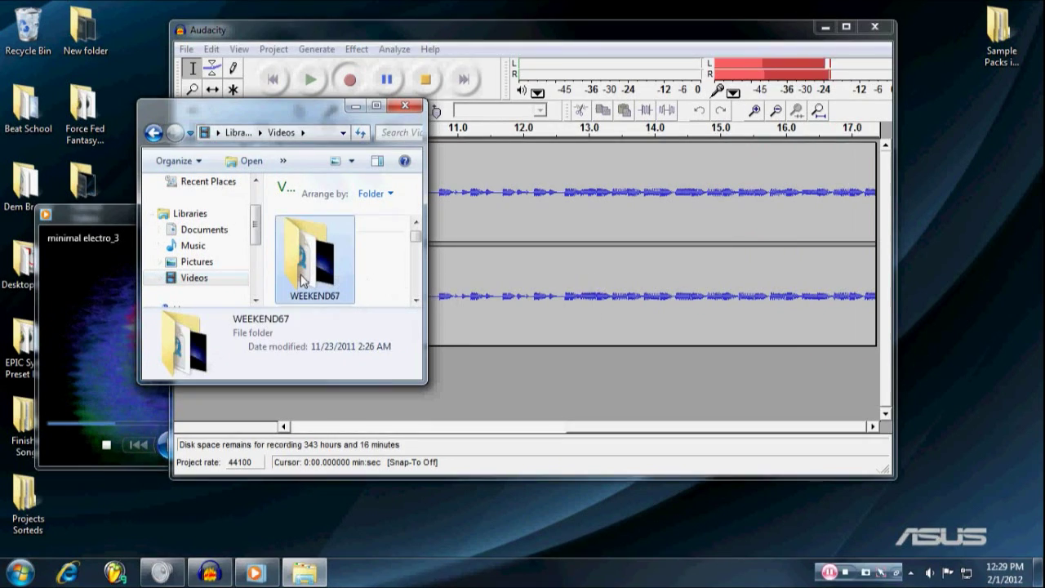
Pause and close the minimal electro_3 player, then select the Godard - Week End (1967) video
left_click(106, 212)
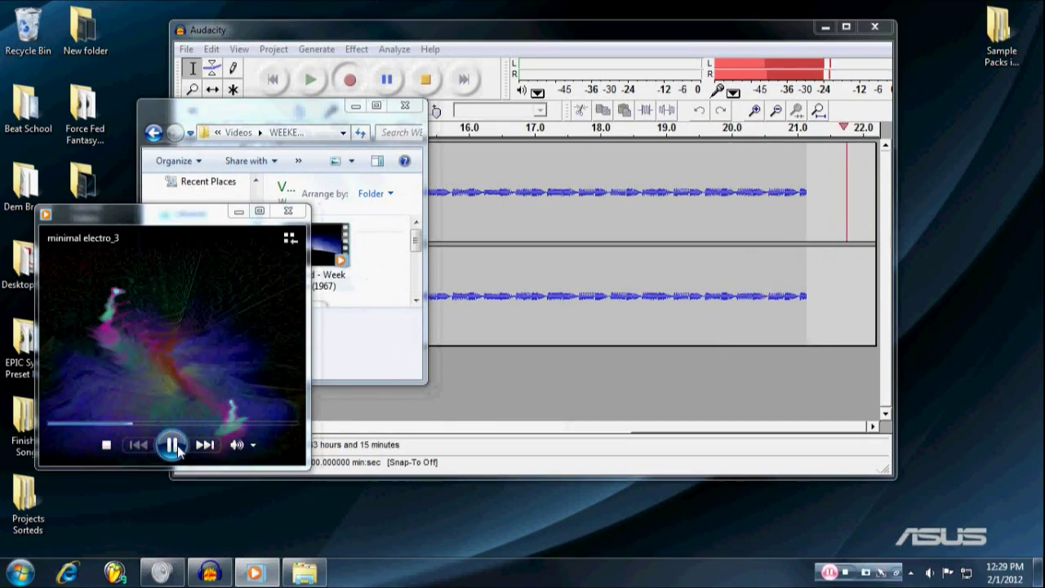
left_click(173, 447)
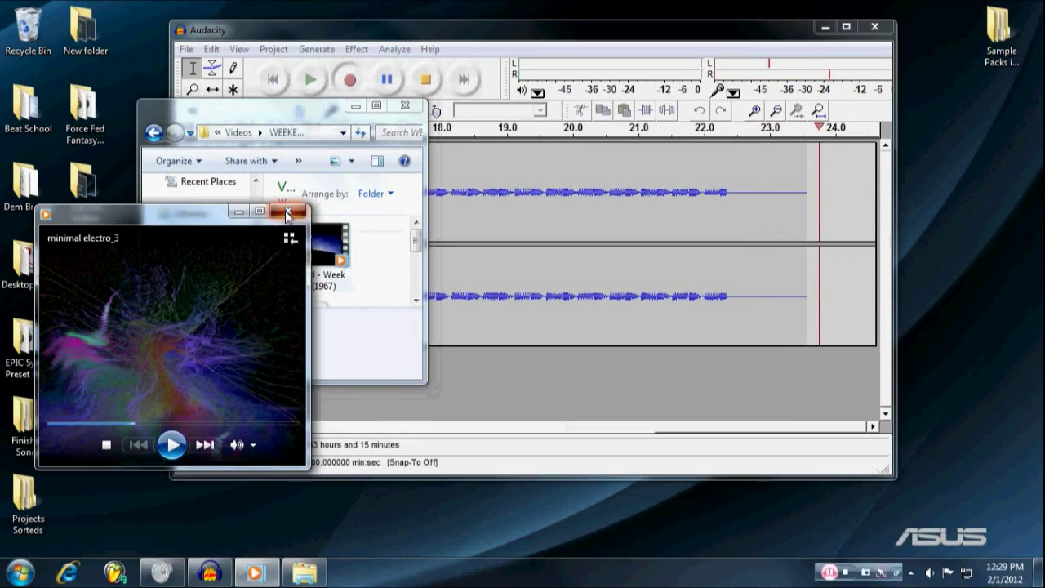
left_click(287, 212)
left_click_drag(277, 120, 185, 170)
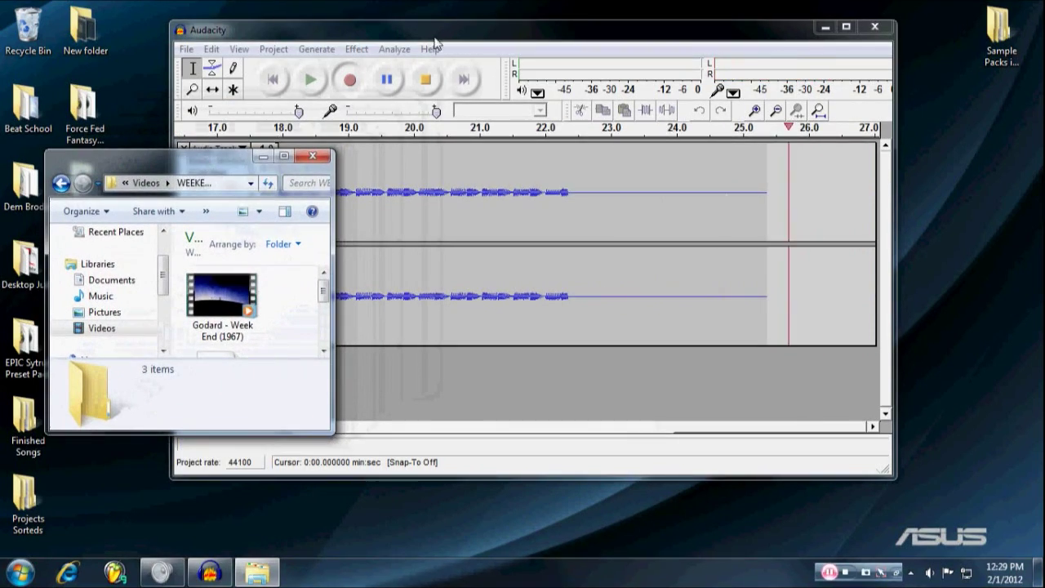
left_click(219, 298)
Play Godard - Week End (1967) in Media Player, jumping through several scenes back to about 22:17, then close it
double_click(219, 298)
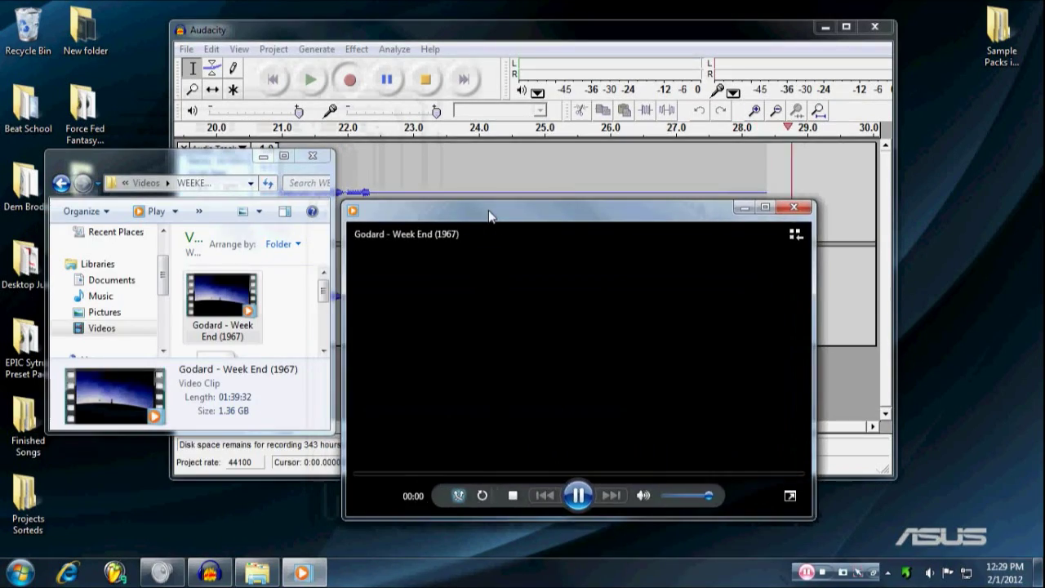
left_click_drag(490, 216, 220, 189)
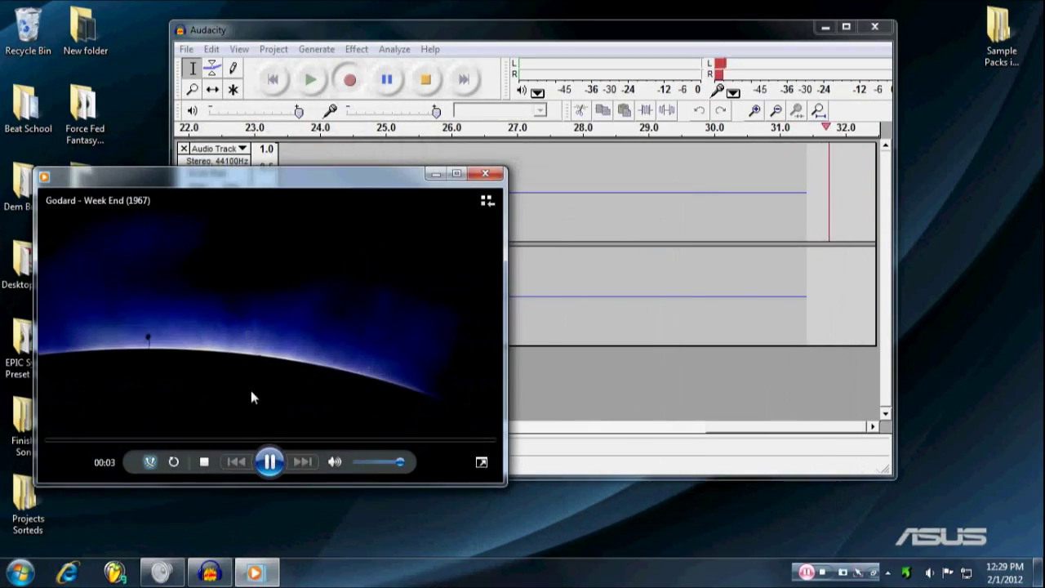
left_click(228, 441)
left_click(315, 438)
left_click(367, 447)
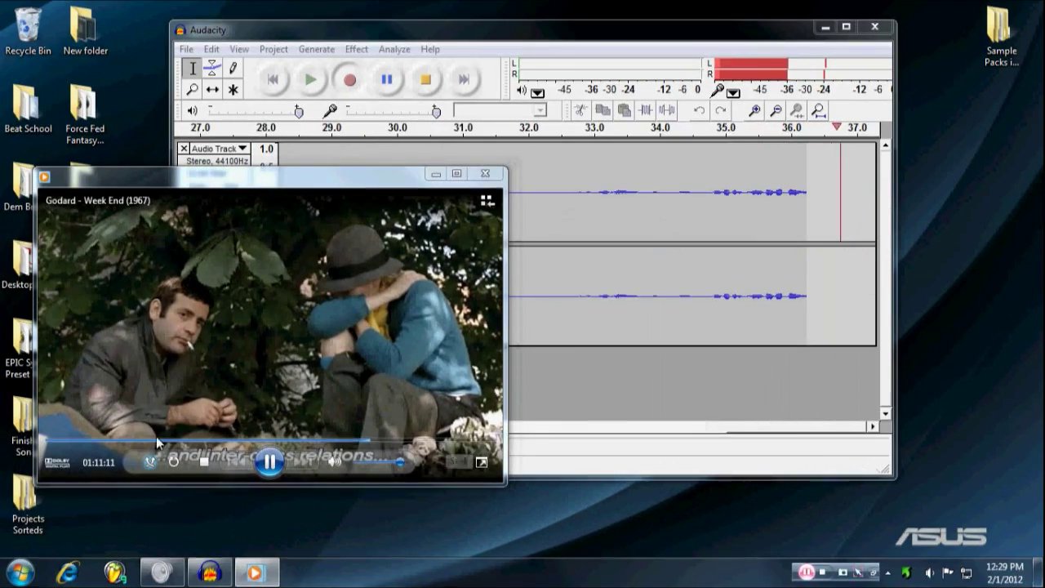
left_click(157, 441)
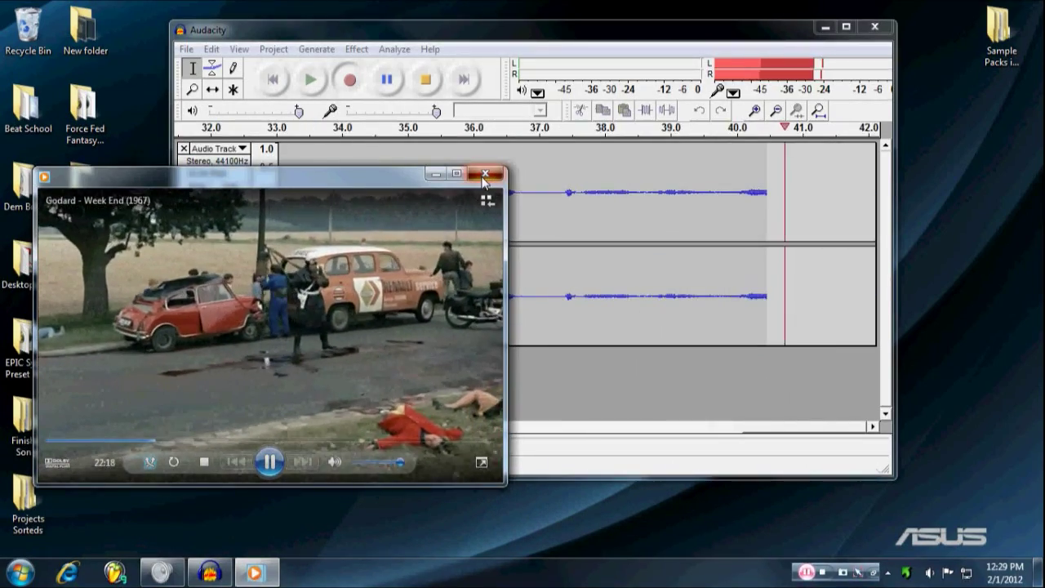
left_click(485, 175)
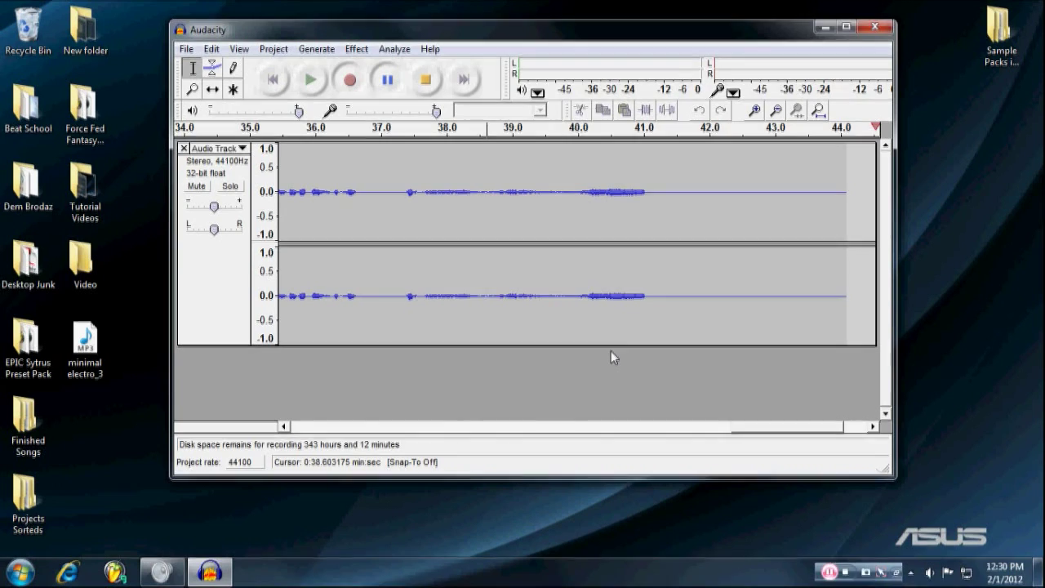
Open Recording devices from the tray speaker icon and move the Sound dialog left over Audacity
right_click(929, 572)
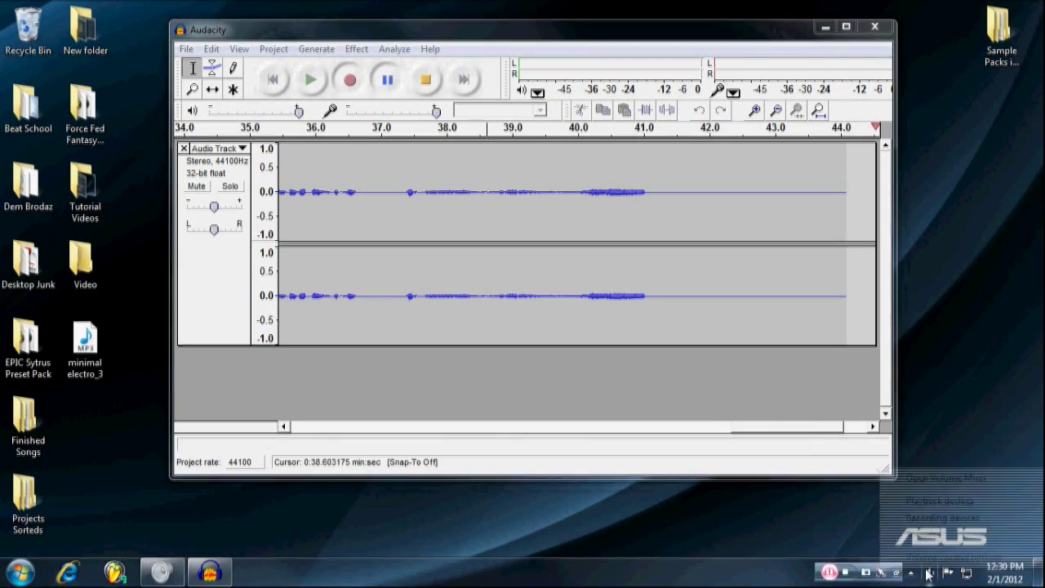
left_click(926, 521)
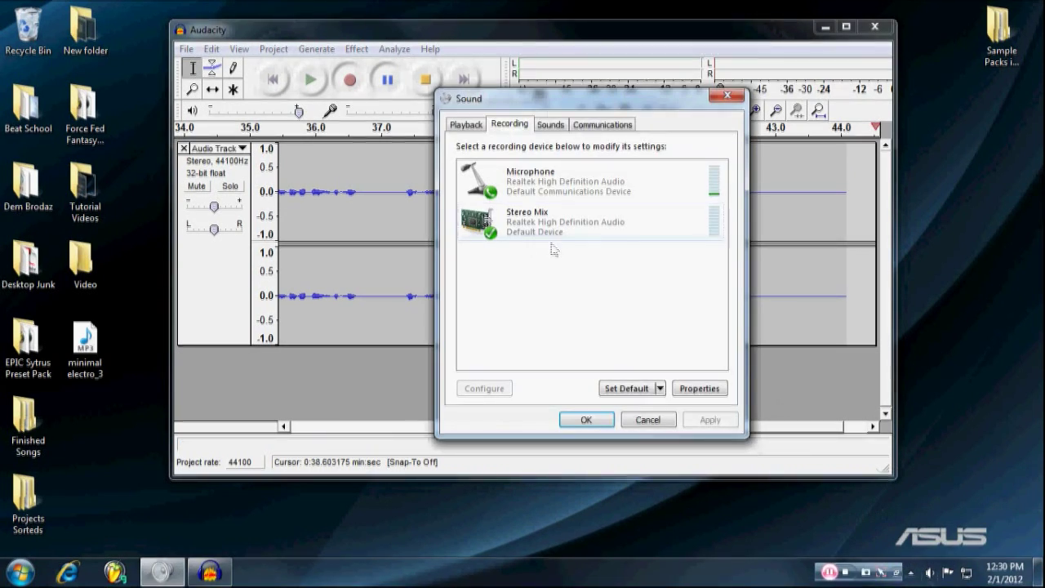
left_click_drag(604, 109, 331, 116)
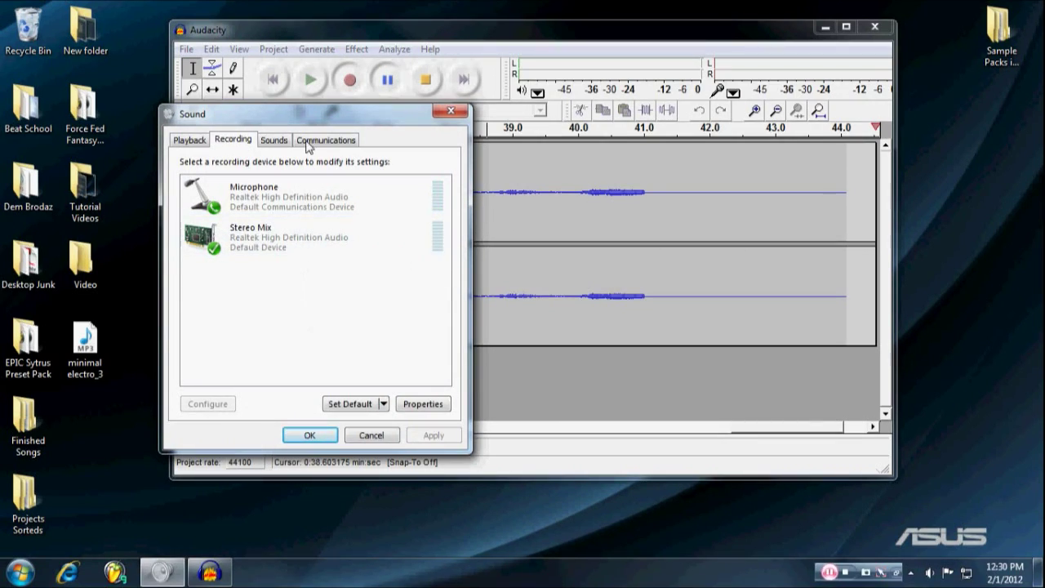
left_click_drag(338, 116, 286, 121)
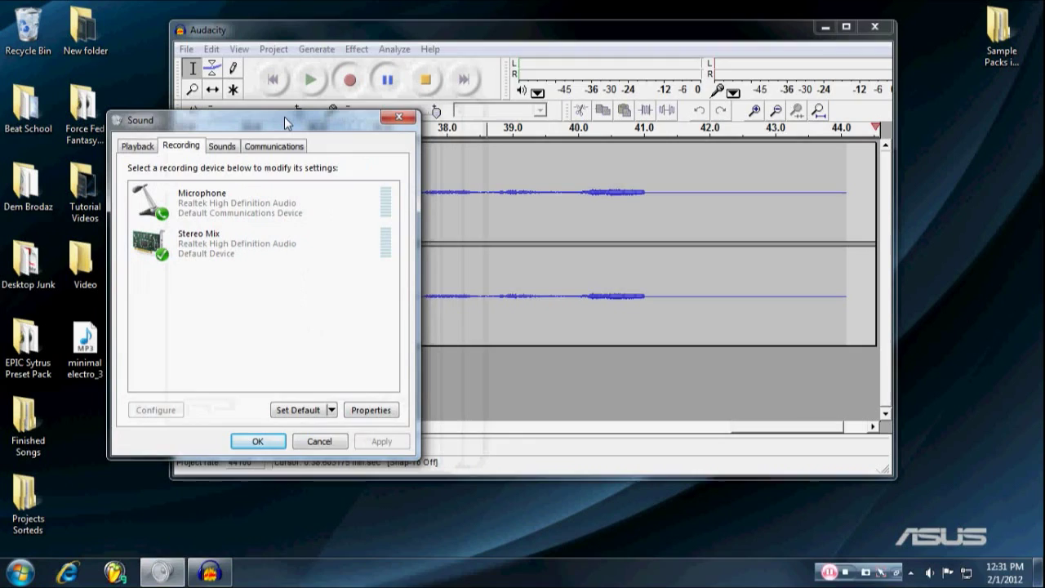